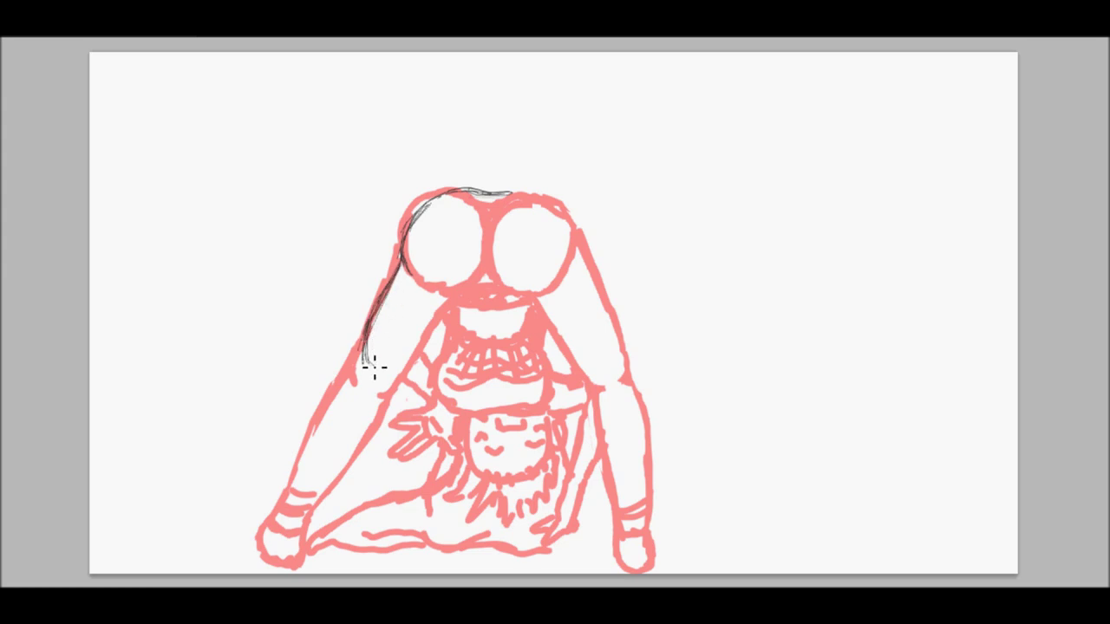
Step: Clean up and redraw the left thigh's outer contour in black over the red sketch, adding the short trouser fold lines between the legs
key("e")
mouse_move(373, 327)
left_mouse_down()
mouse_move(360, 350)
mouse_move(380, 356)
left_mouse_up()
mouse_move(378, 241)
left_mouse_down()
mouse_move(347, 334)
mouse_move(373, 364)
left_mouse_up()
key("b")
left_click_drag(408, 267, 360, 383)
left_click_drag(462, 269, 491, 294)
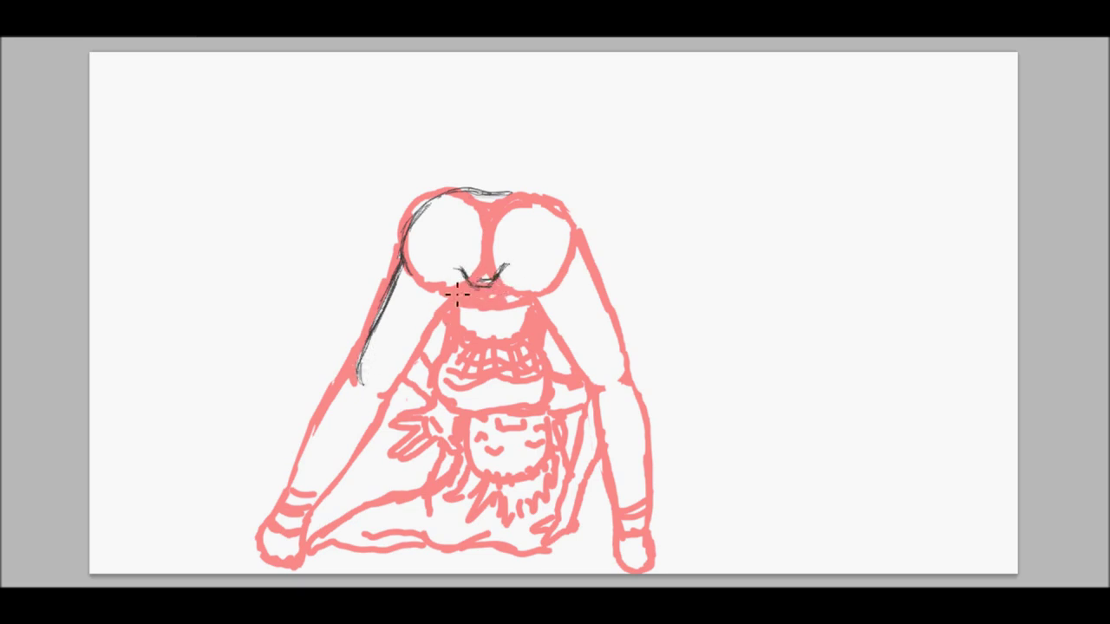
Step: Trace the left leg's inner thigh and lower leg in black, including the ankle cuff and shoe
left_click_drag(452, 307, 435, 344)
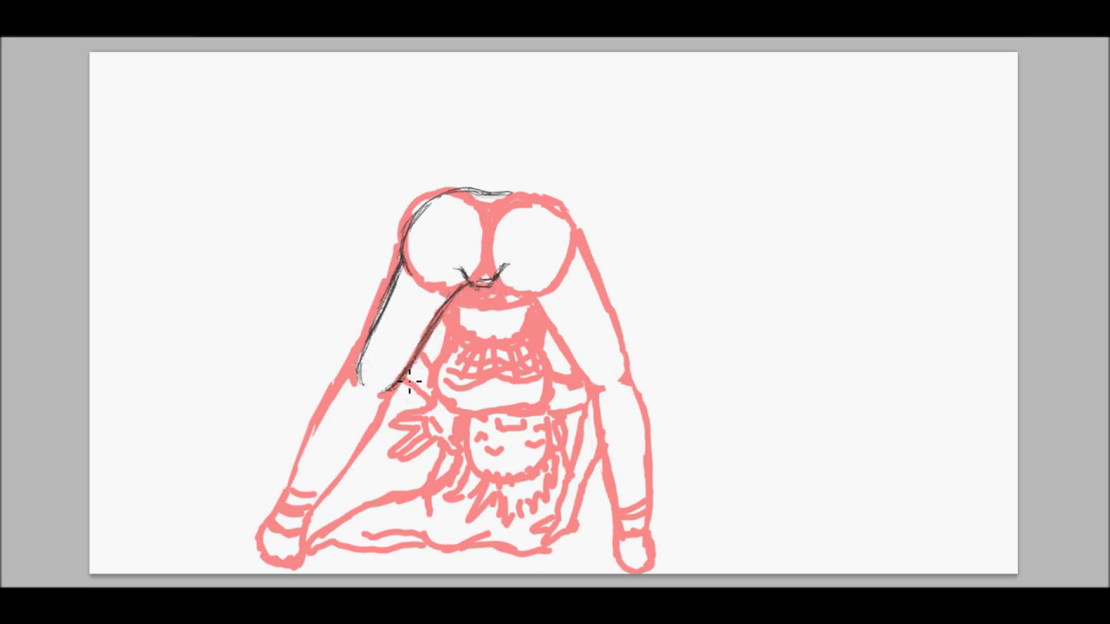
mouse_move(363, 373)
left_mouse_down()
mouse_move(294, 493)
mouse_move(301, 506)
mouse_move(291, 507)
mouse_move(331, 502)
left_mouse_up()
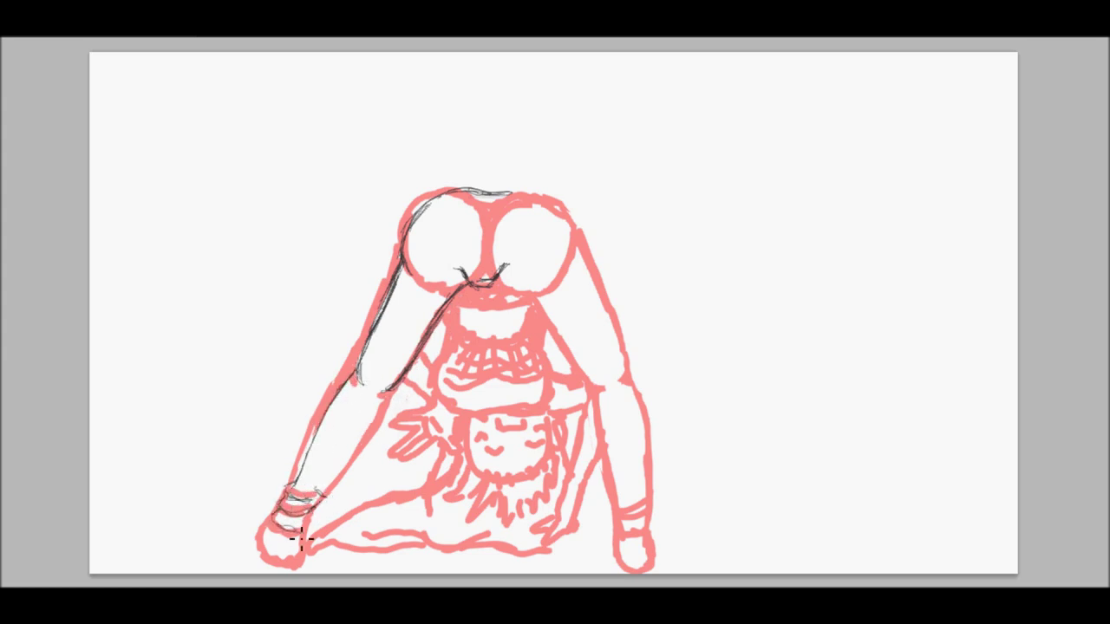
mouse_move(386, 405)
left_mouse_down()
mouse_move(348, 486)
mouse_move(376, 450)
mouse_move(274, 537)
mouse_move(301, 565)
left_mouse_up()
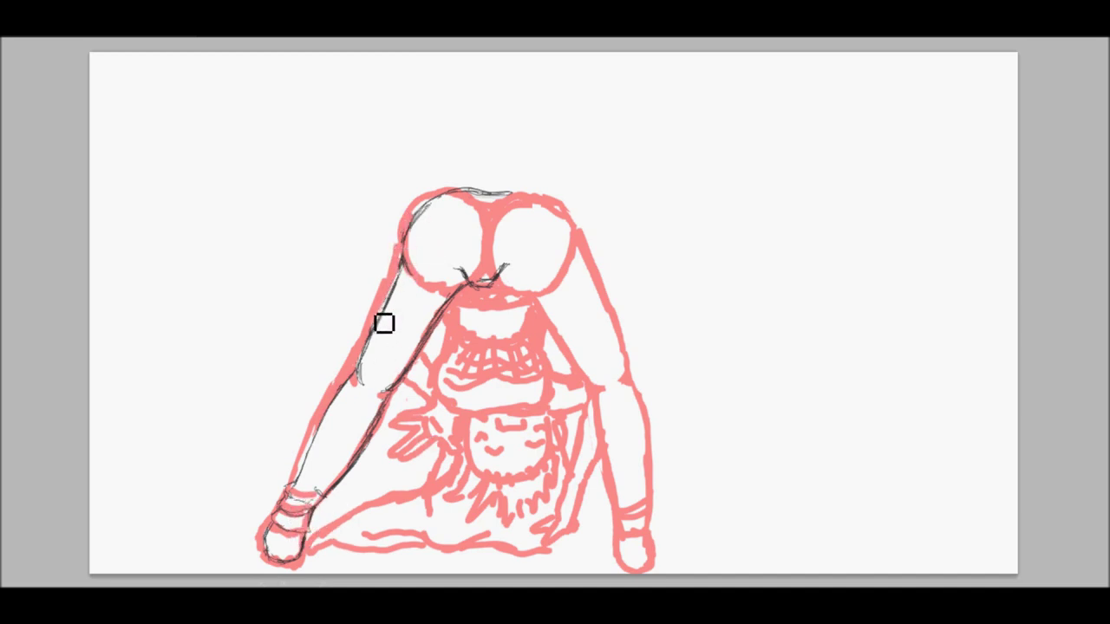
Step: Trace the upside-down torso in black, covering the waist, both sides, the shoulder line and the shirt folds
left_click_drag(462, 336, 448, 307)
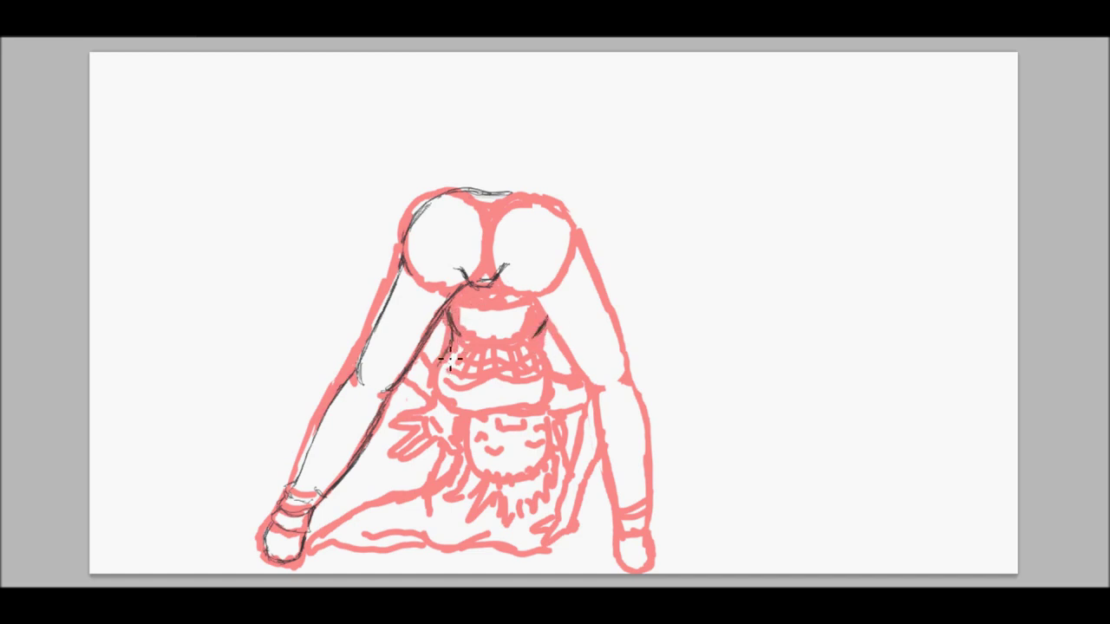
mouse_move(553, 349)
left_mouse_down()
mouse_move(546, 377)
mouse_move(548, 330)
left_mouse_up()
left_click_drag(559, 357, 556, 408)
mouse_move(482, 413)
left_mouse_down()
mouse_move(528, 407)
mouse_move(511, 417)
mouse_move(555, 410)
left_mouse_up()
left_click_drag(473, 338, 533, 326)
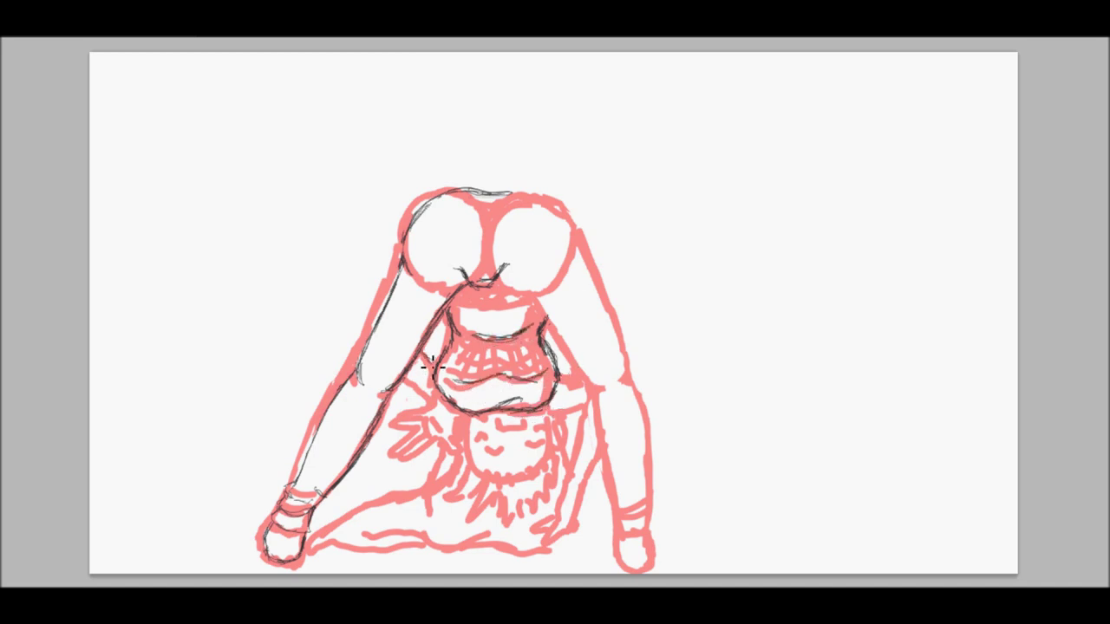
Step: Trace the arm behind the left leg and the open hand with spread fingers beside the head
left_click_drag(408, 368, 364, 445)
left_click_drag(357, 384, 384, 327)
mouse_move(429, 376)
left_mouse_down()
mouse_move(443, 360)
mouse_move(417, 392)
left_mouse_up()
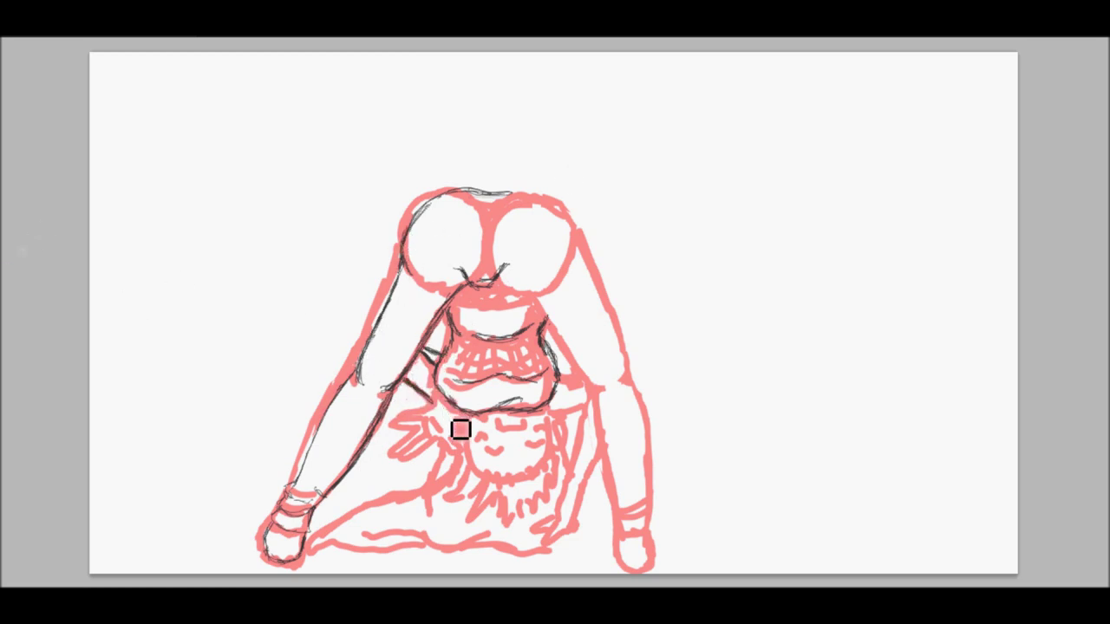
mouse_move(412, 419)
left_mouse_down()
mouse_move(402, 422)
mouse_move(436, 423)
mouse_move(399, 429)
left_mouse_up()
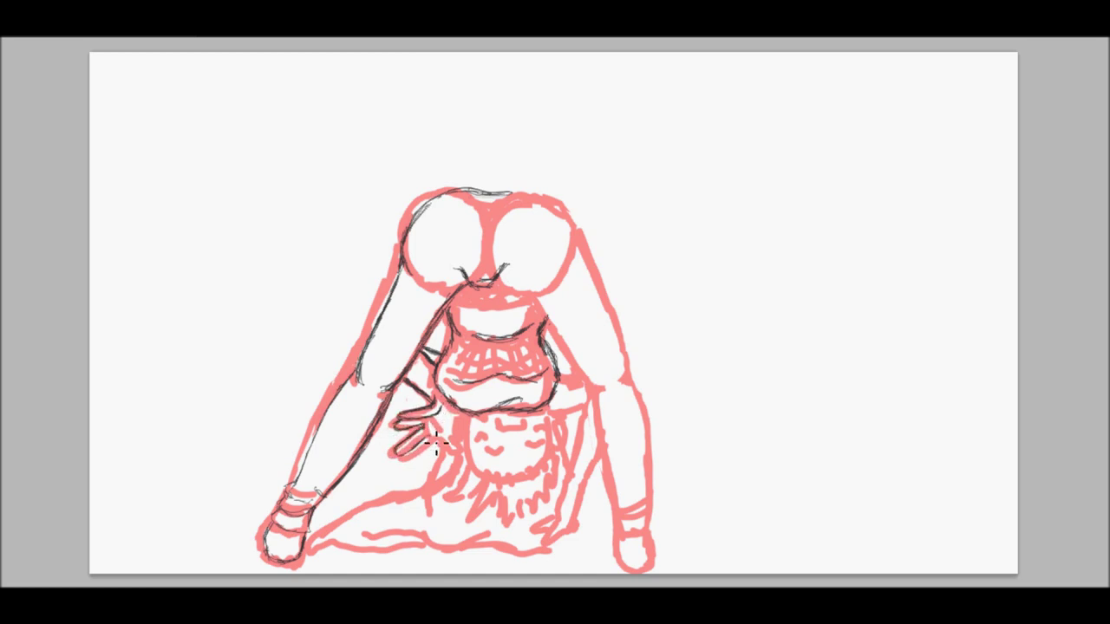
mouse_move(441, 446)
left_mouse_down()
mouse_move(453, 459)
mouse_move(460, 437)
mouse_move(452, 457)
mouse_move(474, 446)
left_mouse_up()
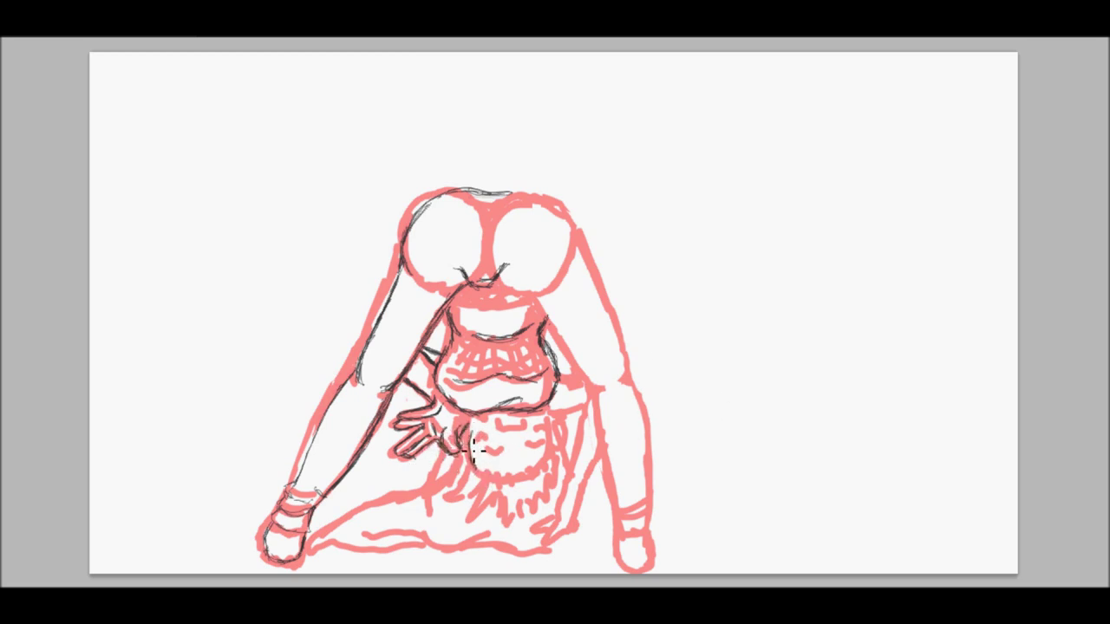
Step: Trace the sides of the face, the arm on the right and the long strand beside the right leg
mouse_move(551, 413)
left_mouse_down()
mouse_move(585, 404)
mouse_move(576, 371)
left_mouse_up()
left_click_drag(586, 428, 582, 460)
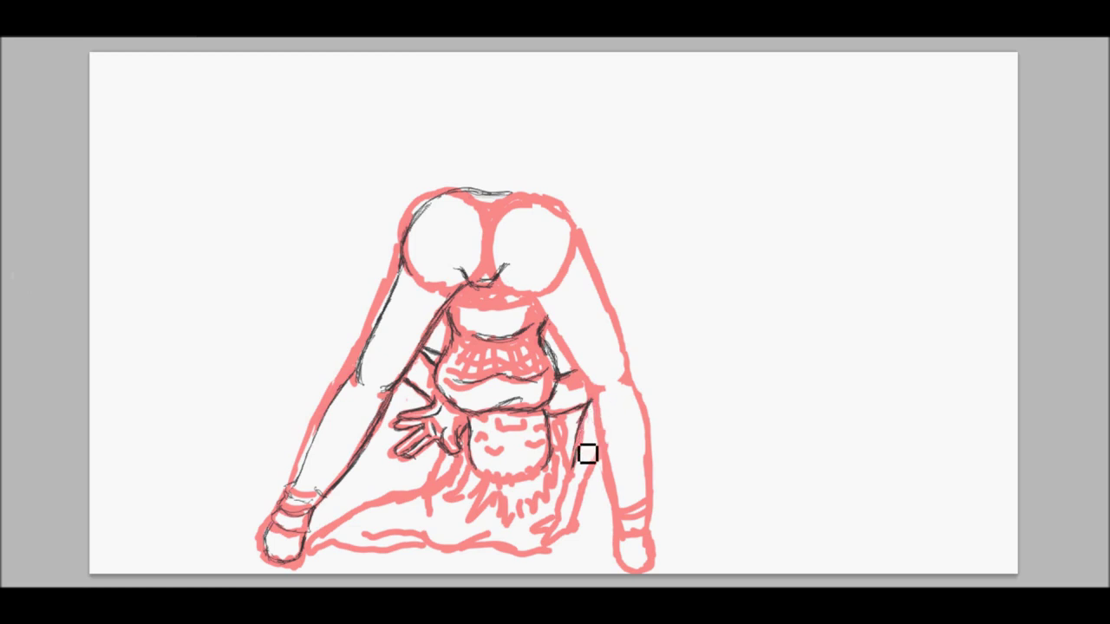
left_click_drag(579, 448, 570, 479)
mouse_move(543, 548)
left_mouse_down()
mouse_move(572, 536)
mouse_move(598, 468)
left_mouse_up()
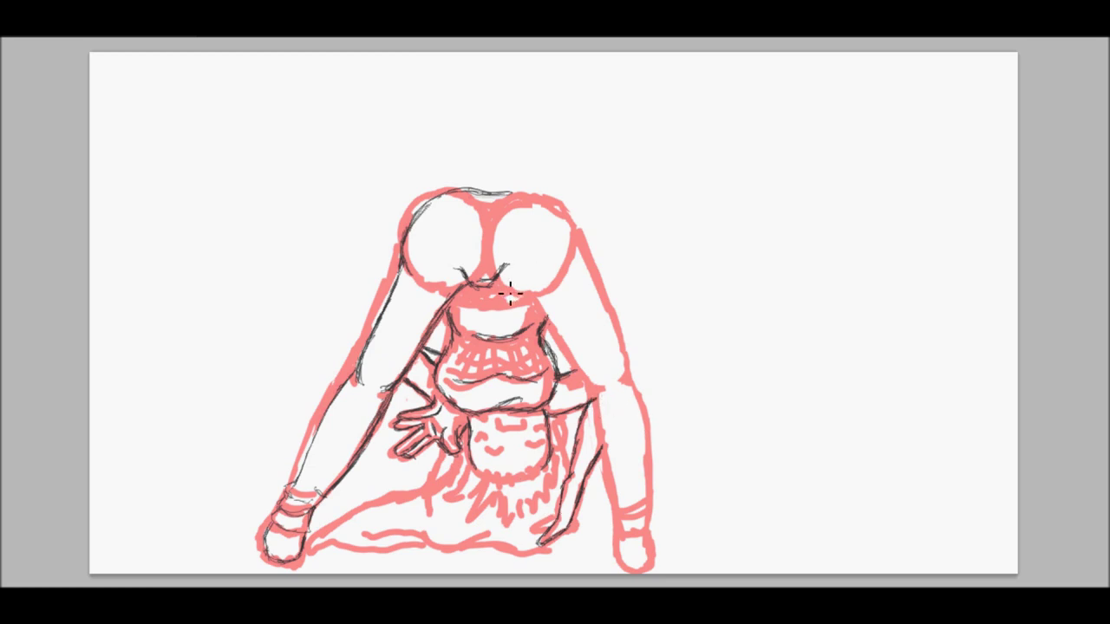
Step: Trace the shirt hem and the right leg down to its ankle cuff, and add fold lines at both knees
left_click_drag(460, 304, 521, 299)
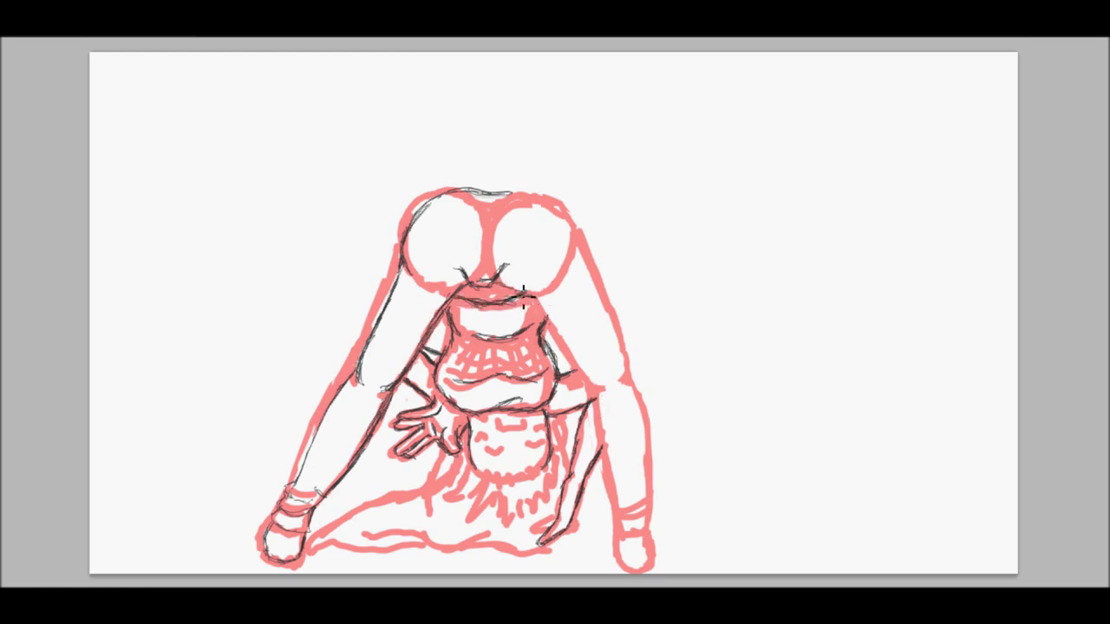
mouse_move(531, 296)
left_mouse_down()
mouse_move(571, 334)
mouse_move(572, 372)
mouse_move(611, 392)
mouse_move(555, 338)
left_mouse_up()
mouse_move(490, 189)
left_mouse_down()
mouse_move(555, 206)
mouse_move(612, 310)
left_mouse_up()
mouse_move(566, 219)
left_mouse_down()
mouse_move(626, 353)
mouse_move(606, 296)
mouse_move(622, 389)
mouse_move(634, 364)
mouse_move(590, 402)
mouse_move(595, 392)
mouse_move(621, 521)
left_mouse_up()
left_click_drag(632, 375, 657, 474)
mouse_move(628, 511)
left_mouse_down()
mouse_move(666, 503)
mouse_move(626, 518)
mouse_move(654, 512)
mouse_move(621, 494)
left_mouse_up()
left_click_drag(602, 397, 625, 392)
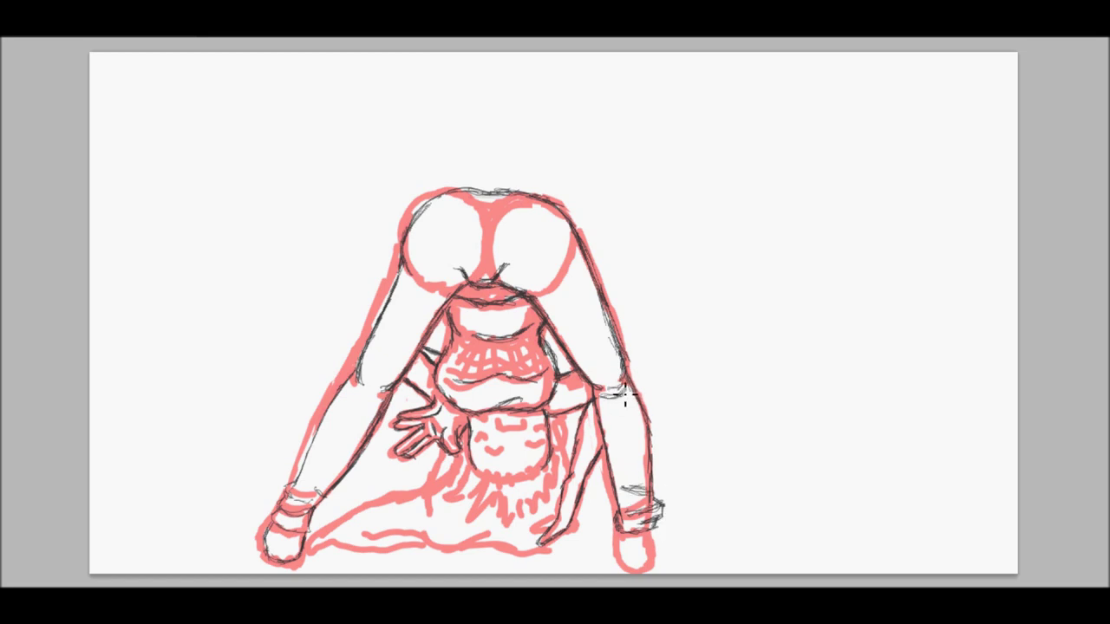
left_click_drag(382, 366, 379, 400)
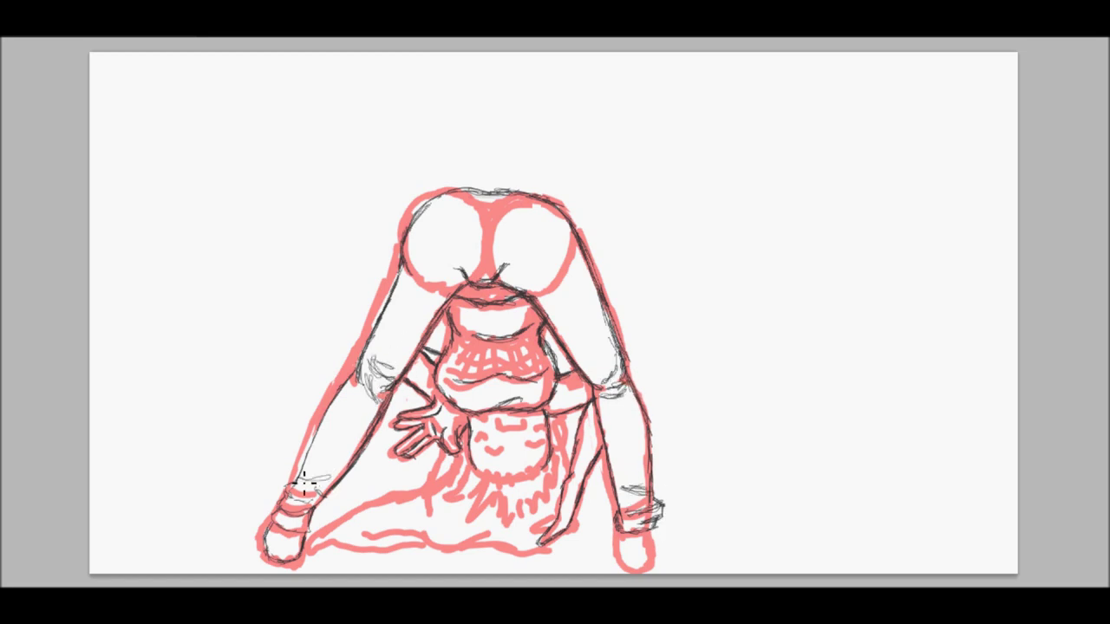
Step: Draw the ear, jagged fringe and hair spikes, and trace the long flowing shape along the ground
left_click_drag(552, 204, 579, 227)
left_click_drag(545, 480, 551, 459)
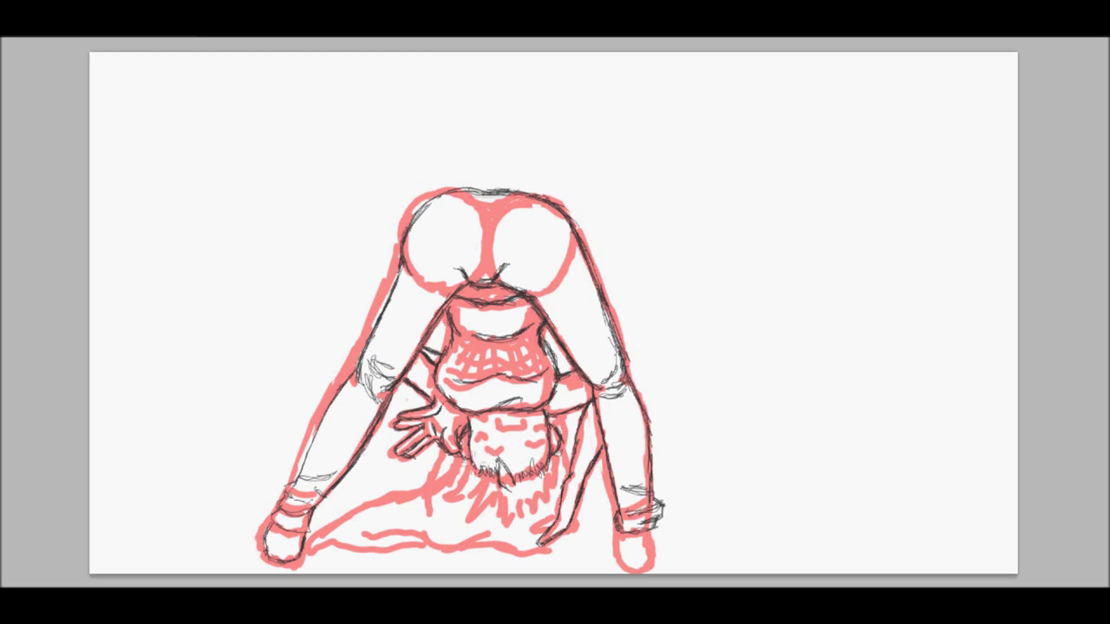
mouse_move(453, 466)
left_mouse_down()
mouse_move(444, 504)
mouse_move(450, 457)
mouse_move(431, 493)
mouse_move(336, 552)
mouse_move(427, 506)
mouse_move(444, 464)
mouse_move(468, 499)
mouse_move(475, 480)
mouse_move(467, 507)
mouse_move(496, 504)
left_mouse_up()
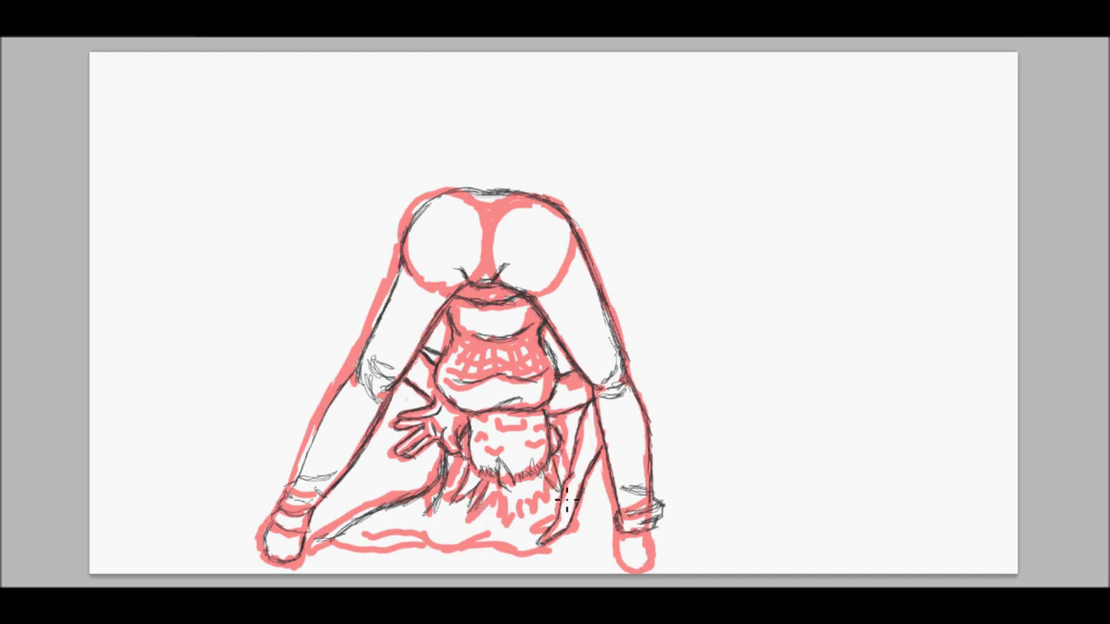
mouse_move(507, 533)
left_mouse_down()
mouse_move(491, 512)
mouse_move(542, 479)
left_mouse_up()
mouse_move(349, 548)
left_mouse_down()
mouse_move(399, 560)
mouse_move(419, 548)
mouse_move(369, 576)
mouse_move(393, 520)
mouse_move(384, 539)
mouse_move(420, 540)
mouse_move(387, 543)
left_mouse_up()
left_click_drag(479, 547, 542, 546)
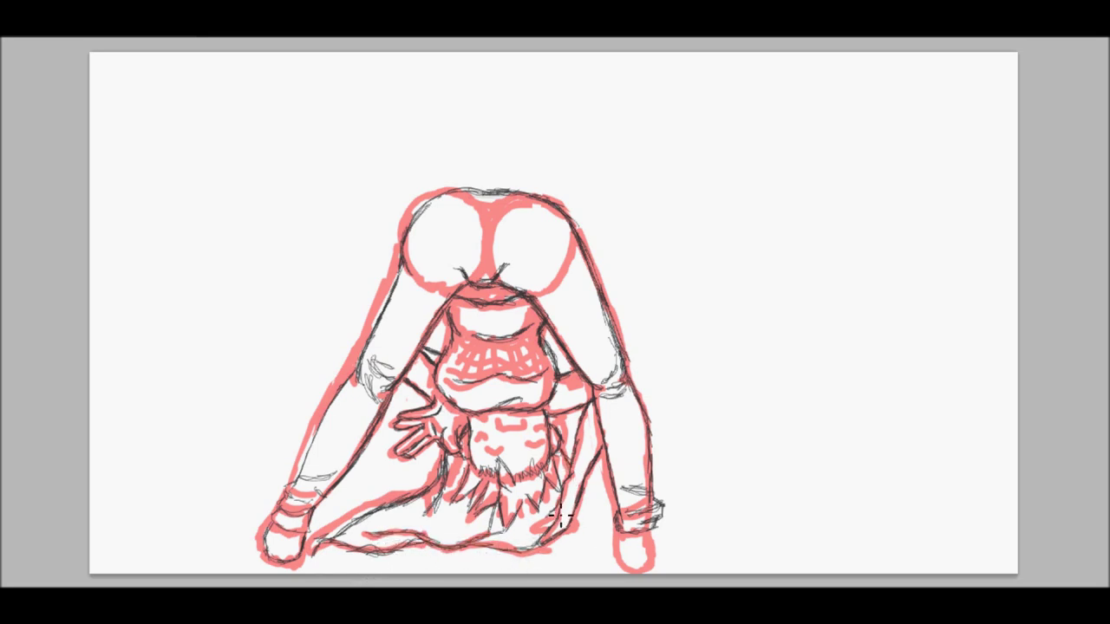
Step: Draw the right shoe, thin the right hip and thigh contour, and redraw the flowing shape's left edge
mouse_move(628, 552)
left_mouse_down()
mouse_move(651, 573)
mouse_move(676, 561)
left_mouse_up()
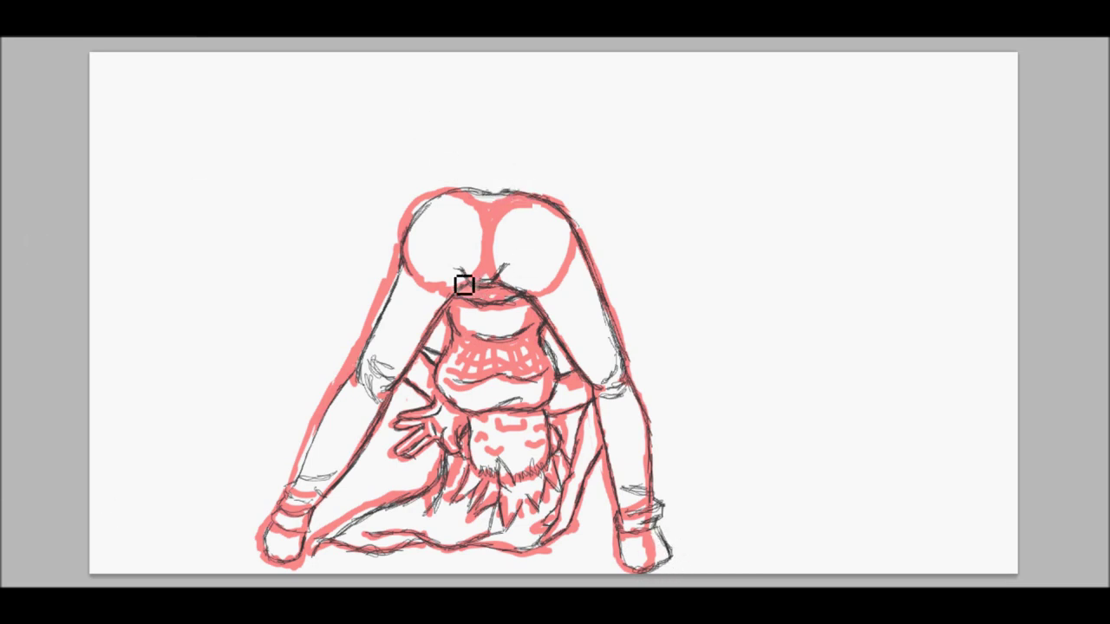
mouse_move(536, 198)
left_mouse_down()
mouse_move(603, 233)
mouse_move(597, 245)
mouse_move(590, 232)
mouse_move(592, 246)
mouse_move(623, 326)
left_mouse_up()
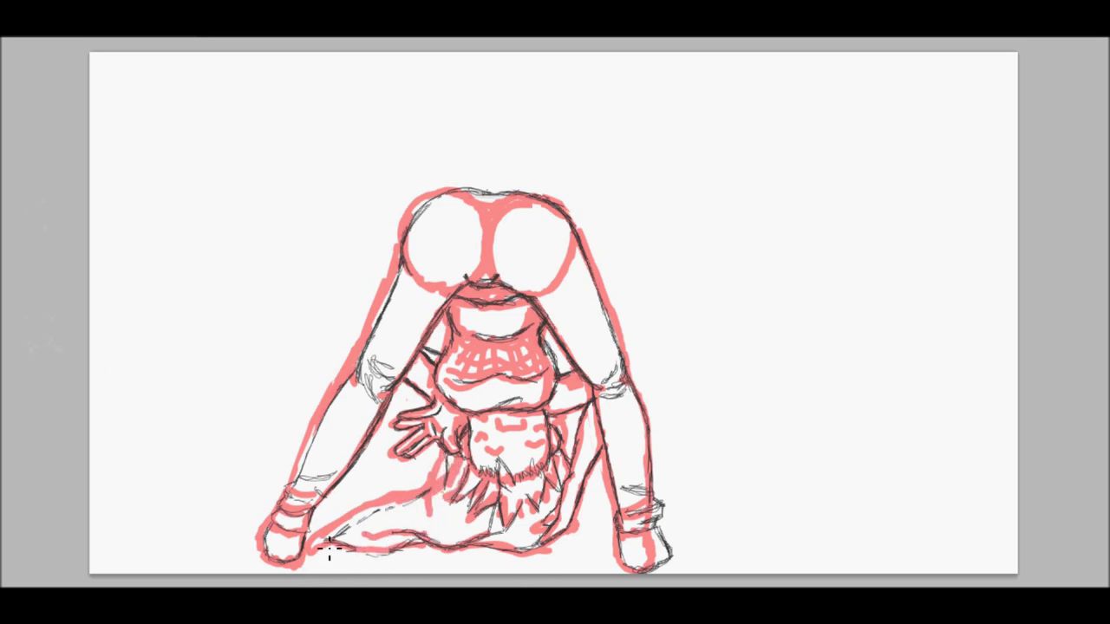
left_click_drag(401, 516, 444, 448)
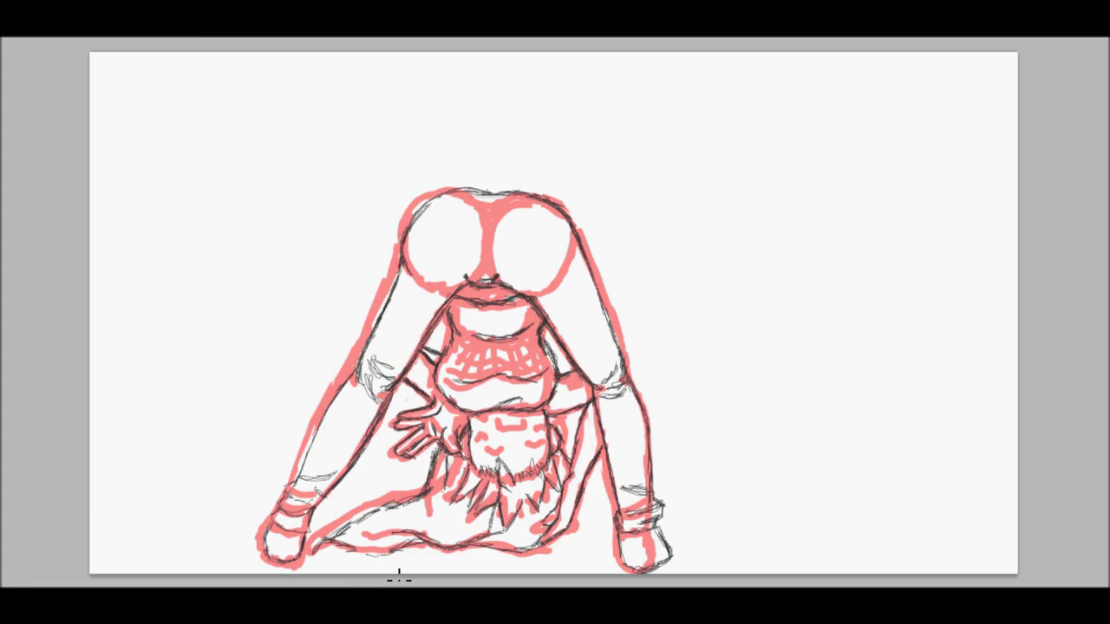
left_click_drag(376, 562, 418, 542)
key("alt+i")
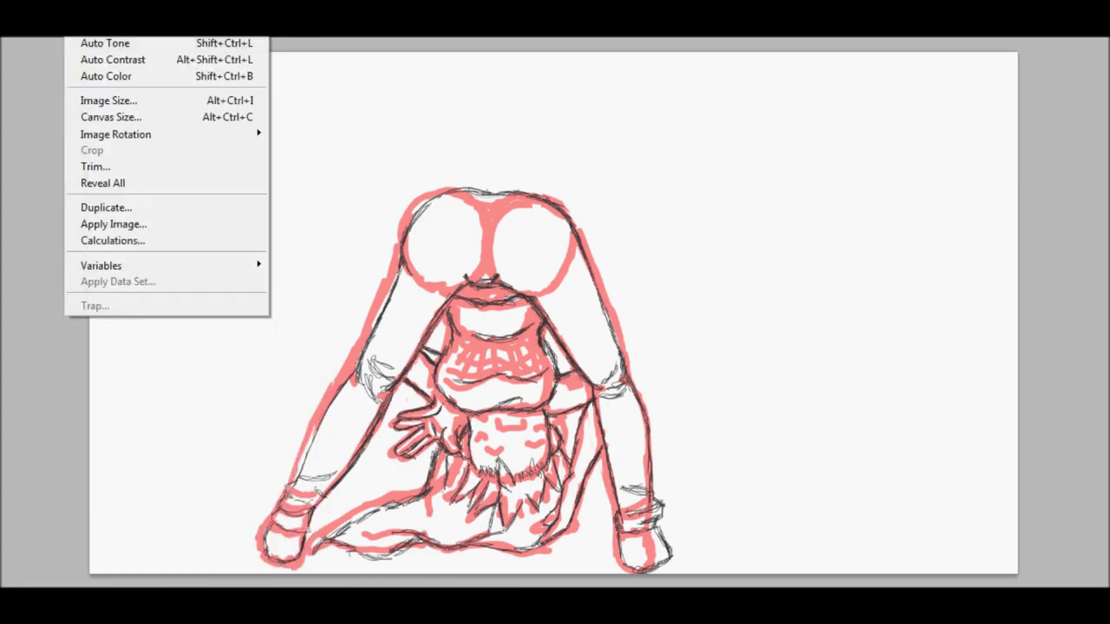
mouse_move(217, 132)
left_click(355, 148)
key("alt+i")
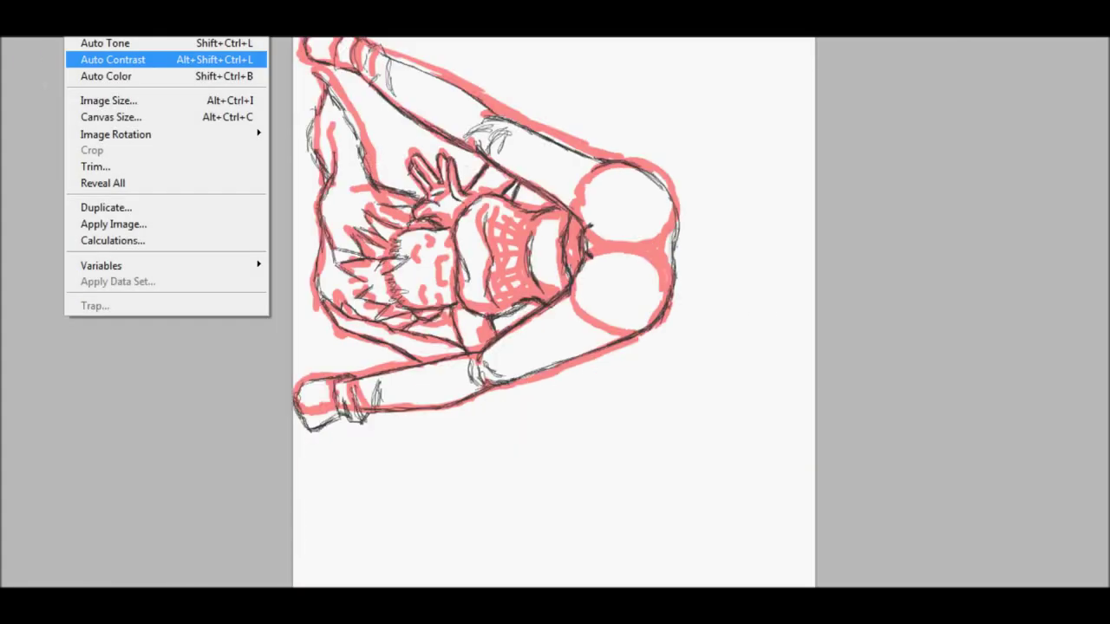
mouse_move(173, 133)
left_click(355, 169)
Step: Rotate the canvas 180° so the character's face is upright
key("alt+e")
key("alt+i")
mouse_move(248, 133)
left_click(295, 134)
mouse_move(188, 620)
left_click(275, 598)
left_click(276, 620)
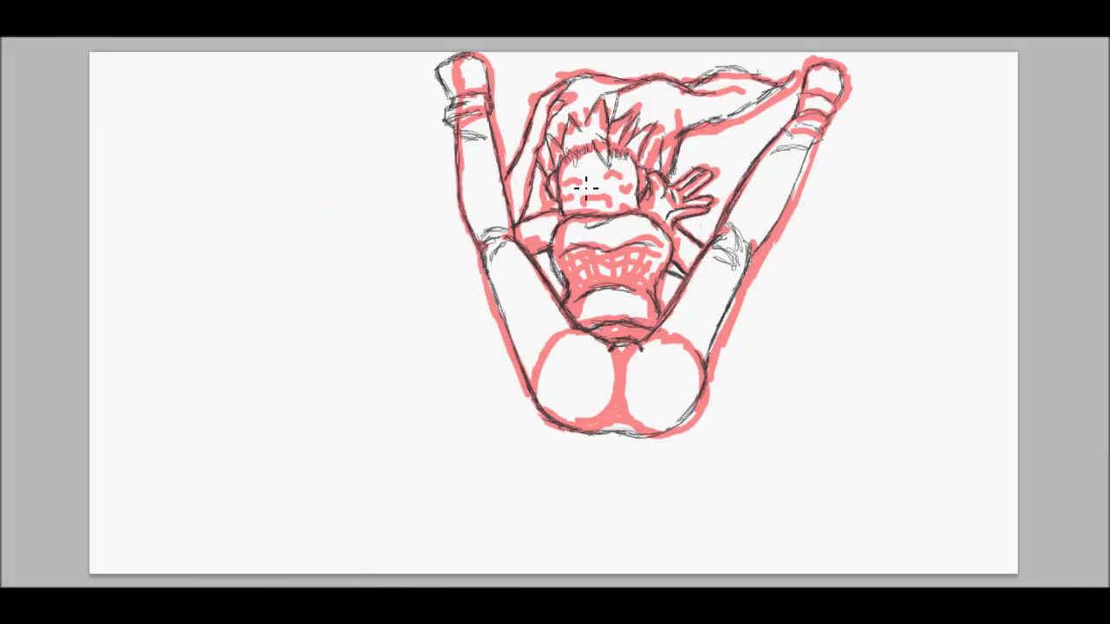
Step: Draw thick curved upper lash lines for both eyes over the red face sketch and clean up the stray lashes
key("ctrl+plus")
key("ctrl+plus")
key("ctrl+plus")
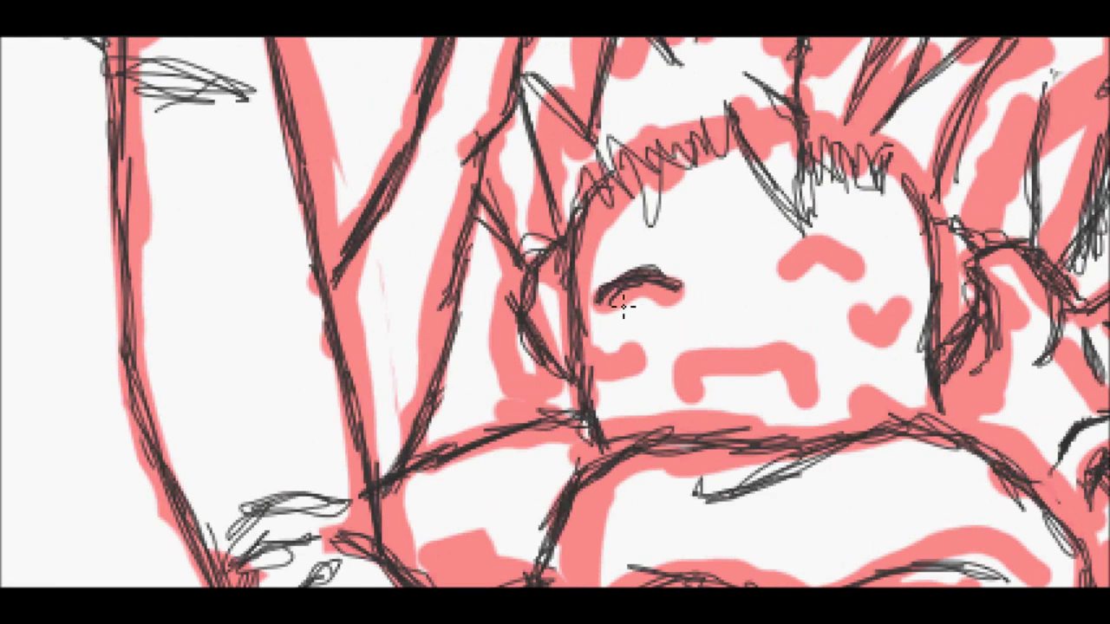
mouse_move(603, 302)
left_mouse_down()
mouse_move(681, 286)
mouse_move(603, 300)
left_mouse_up()
mouse_move(826, 256)
left_mouse_down()
mouse_move(806, 279)
mouse_move(831, 258)
mouse_move(865, 271)
mouse_move(794, 281)
mouse_move(863, 256)
left_mouse_up()
mouse_move(617, 322)
left_mouse_down()
mouse_move(684, 293)
mouse_move(613, 292)
mouse_move(581, 280)
left_mouse_up()
left_click_drag(688, 264, 662, 253)
left_click_drag(647, 222, 672, 192)
left_click_drag(693, 276, 673, 259)
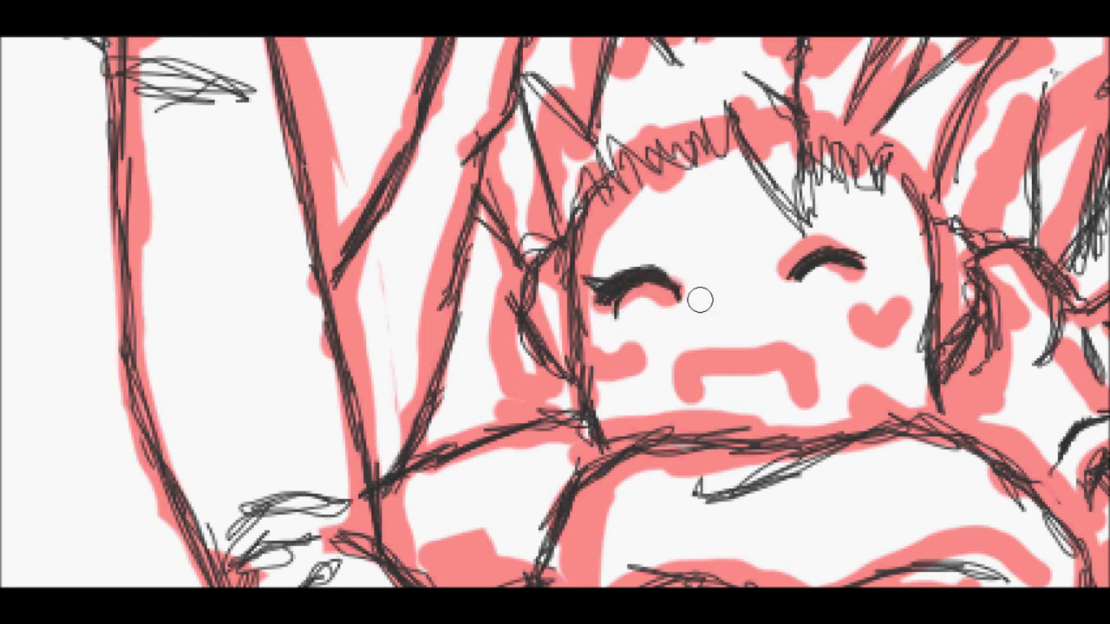
mouse_move(657, 302)
left_mouse_down()
mouse_move(625, 308)
mouse_move(646, 295)
left_mouse_up()
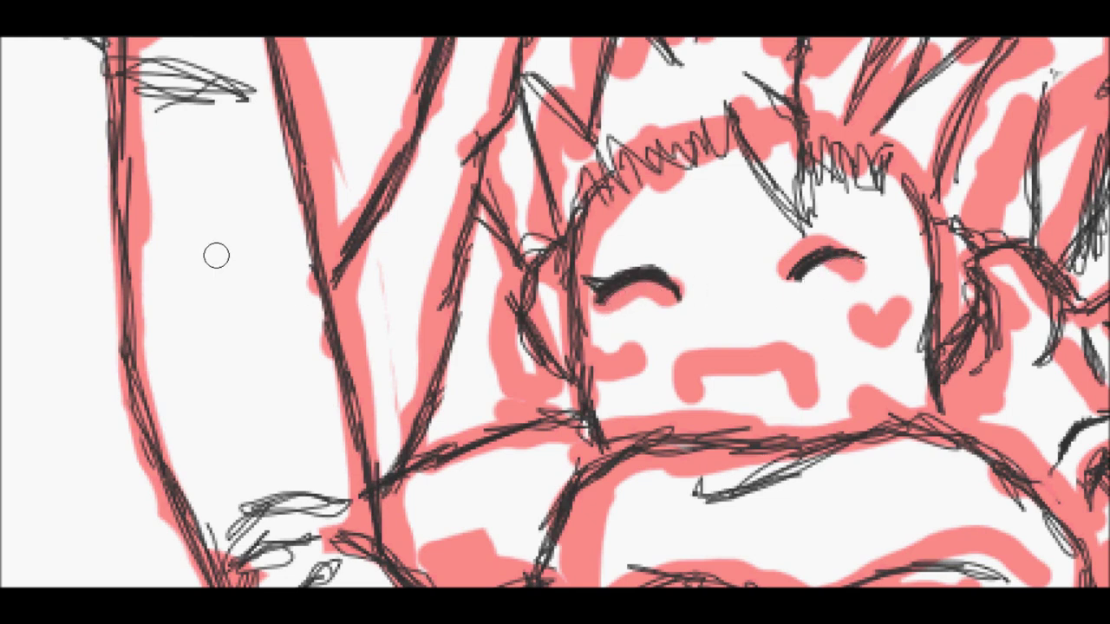
Step: Draw the lower line under each eye and a spiral on each cheek
mouse_move(603, 336)
left_mouse_down()
mouse_move(619, 326)
mouse_move(673, 337)
left_mouse_up()
mouse_move(819, 318)
left_mouse_down()
mouse_move(837, 299)
mouse_move(907, 305)
mouse_move(822, 317)
mouse_move(898, 299)
mouse_move(900, 309)
left_mouse_up()
mouse_move(647, 396)
left_mouse_down()
mouse_move(667, 384)
mouse_move(637, 371)
left_mouse_up()
mouse_move(867, 349)
left_mouse_down()
mouse_move(846, 377)
mouse_move(893, 337)
left_mouse_up()
Step: Draw the mouth with its two drooping ends over the red sketch and add a small nose mark
mouse_move(687, 401)
left_mouse_down()
mouse_move(689, 384)
mouse_move(753, 356)
mouse_move(815, 354)
mouse_move(810, 400)
left_mouse_up()
left_click_drag(780, 347, 793, 399)
mouse_move(698, 363)
left_mouse_down()
mouse_move(707, 381)
mouse_move(690, 402)
mouse_move(720, 364)
mouse_move(694, 360)
mouse_move(728, 374)
mouse_move(794, 351)
mouse_move(768, 379)
left_mouse_up()
left_click_drag(745, 322, 753, 320)
Step: Add eyelid creases and outer lashes to the eyes, and draw an eyebrow above each eye
left_click_drag(851, 253, 881, 254)
left_click_drag(621, 254, 652, 252)
mouse_move(843, 252)
left_mouse_down()
mouse_move(883, 266)
mouse_move(881, 279)
left_mouse_up()
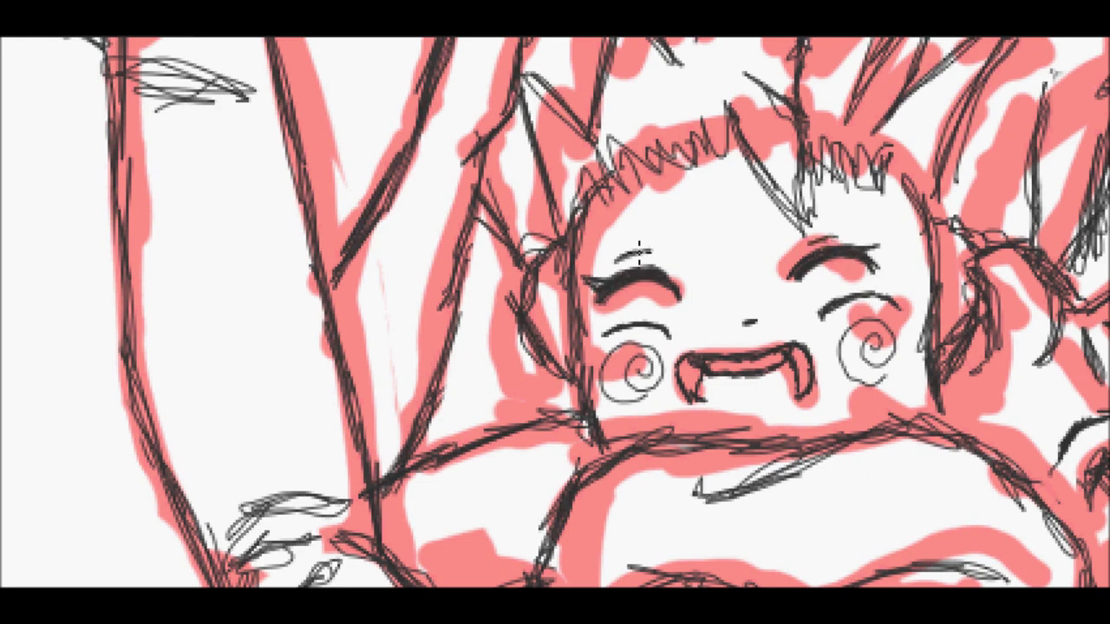
left_click_drag(602, 241, 667, 231)
mouse_move(789, 238)
left_mouse_down()
mouse_move(824, 215)
mouse_move(867, 222)
left_mouse_up()
Step: Draw the irises and pupils in both eyes, redrawing the right eye's lash line around them
mouse_move(609, 314)
left_mouse_down()
mouse_move(621, 332)
mouse_move(636, 301)
mouse_move(669, 318)
mouse_move(668, 333)
left_mouse_up()
mouse_move(826, 309)
left_mouse_down()
mouse_move(831, 283)
mouse_move(879, 260)
left_mouse_up()
left_click_drag(860, 265, 873, 290)
mouse_move(783, 260)
left_mouse_down()
mouse_move(839, 291)
mouse_move(830, 285)
mouse_move(829, 305)
left_mouse_up()
left_click_drag(825, 260, 808, 281)
left_click_drag(619, 291, 657, 287)
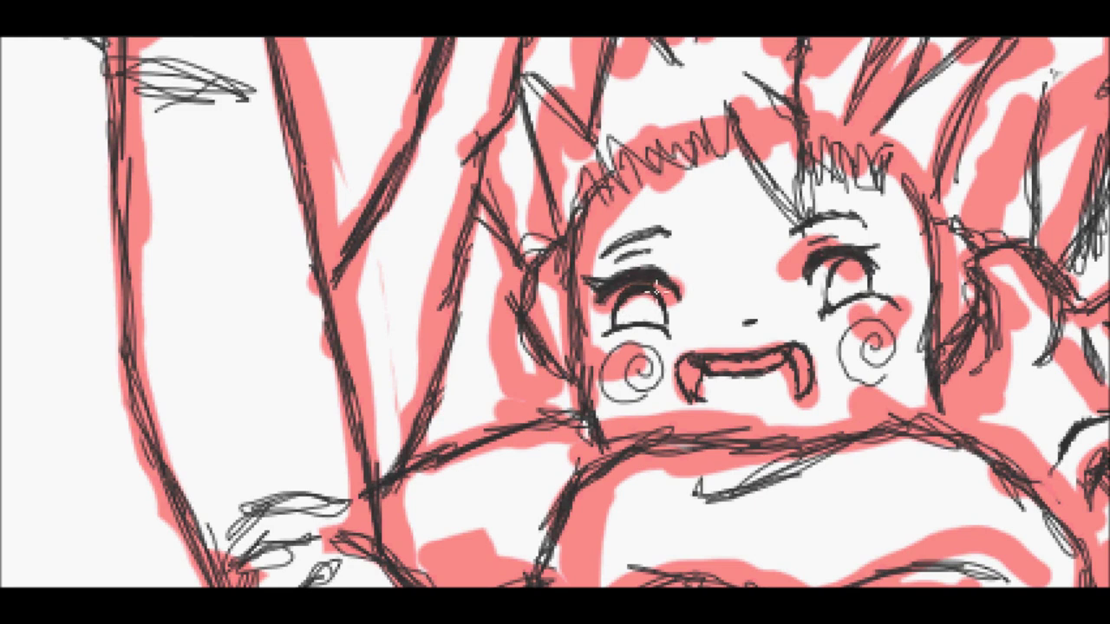
mouse_move(851, 266)
left_mouse_down()
mouse_move(824, 295)
mouse_move(878, 286)
left_mouse_up()
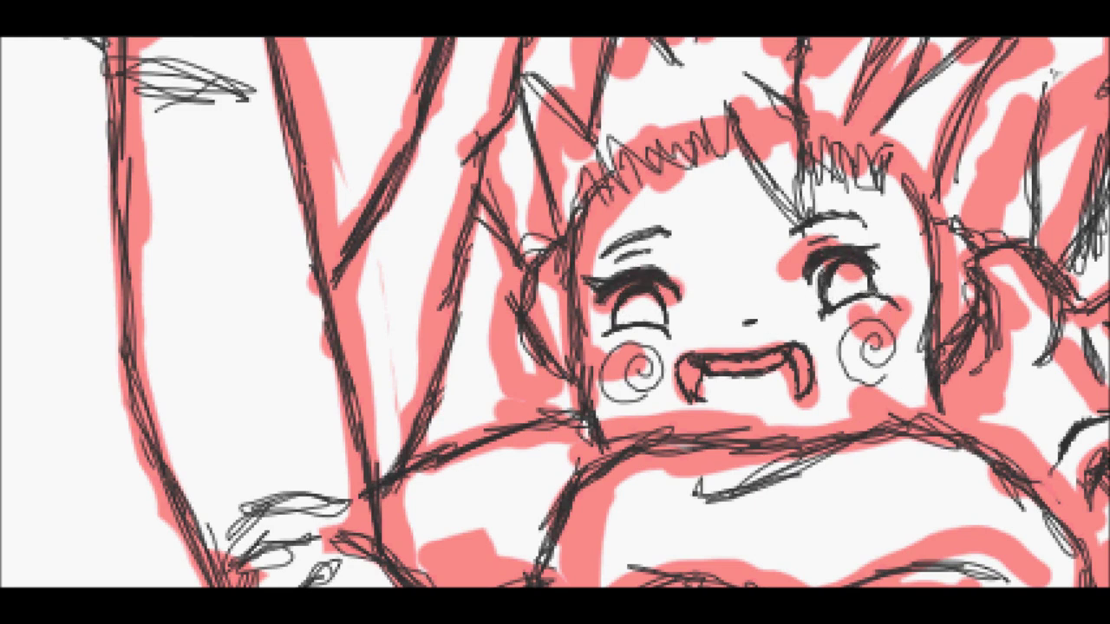
Step: Extend and thicken the outline at the inner and outer corners of both eyes
left_click_drag(668, 274, 679, 293)
left_click_drag(610, 300, 600, 317)
left_click_drag(811, 275, 808, 297)
left_click_drag(874, 267, 881, 284)
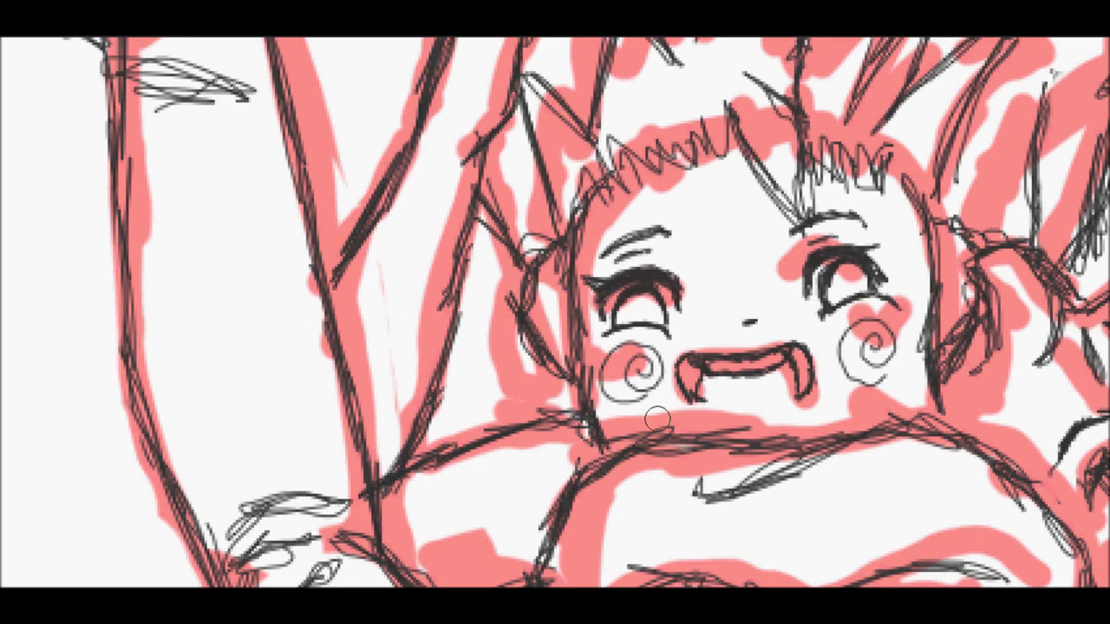
Step: Redraw the right side of the face with its ear, and refine the neck and shoulder line near the hand
left_click_drag(940, 375, 915, 430)
mouse_move(968, 304)
left_mouse_down()
mouse_move(944, 345)
mouse_move(945, 375)
left_mouse_up()
mouse_move(939, 251)
left_mouse_down()
mouse_move(971, 265)
mouse_move(976, 314)
left_mouse_up()
mouse_move(965, 263)
left_mouse_down()
mouse_move(966, 342)
mouse_move(937, 356)
mouse_move(917, 198)
left_mouse_up()
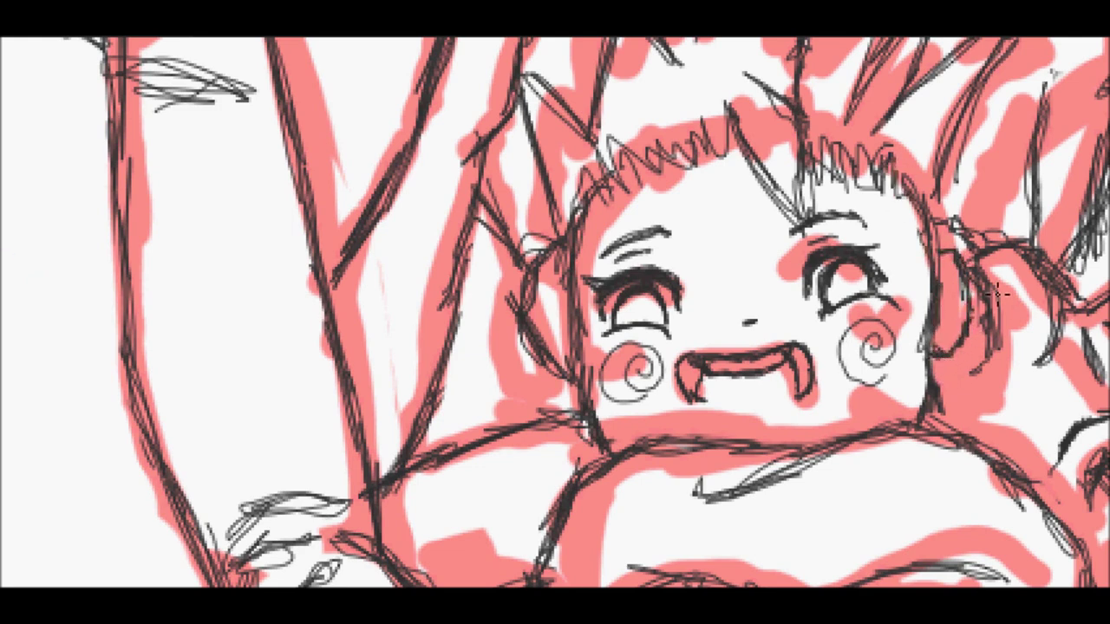
scroll(997, 295, "right", 3)
mouse_move(567, 255)
left_mouse_down()
mouse_move(588, 304)
mouse_move(579, 325)
left_mouse_up()
mouse_move(544, 420)
left_mouse_down()
mouse_move(572, 433)
mouse_move(533, 356)
mouse_move(599, 456)
mouse_move(670, 484)
mouse_move(613, 490)
left_mouse_up()
left_click_drag(566, 423, 544, 413)
Step: Rotate the canvas 180° back to its original orientation with the whole drawing in view
key("ctrl+minus")
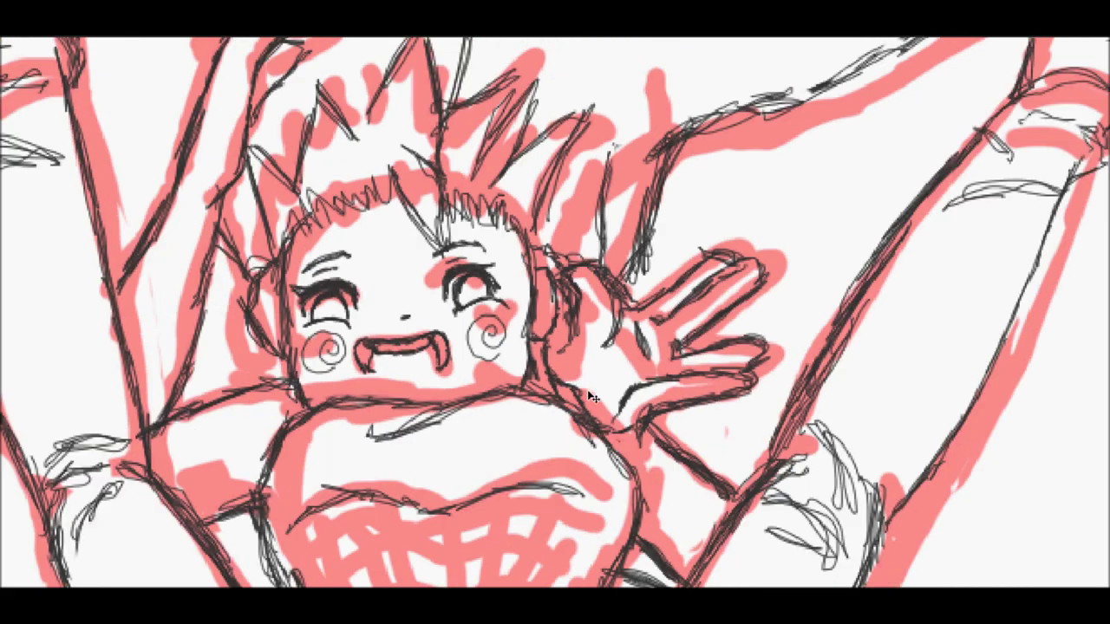
key("ctrl+0")
left_click(120, 3)
mouse_move(171, 136)
left_click(276, 134)
Step: Hide the red sketch and tidy the black line art, refining the hip, right leg and shoe outlines
mouse_move(434, 204)
left_mouse_down()
mouse_move(211, 495)
mouse_move(569, 513)
left_mouse_up()
left_click_drag(626, 536, 646, 565)
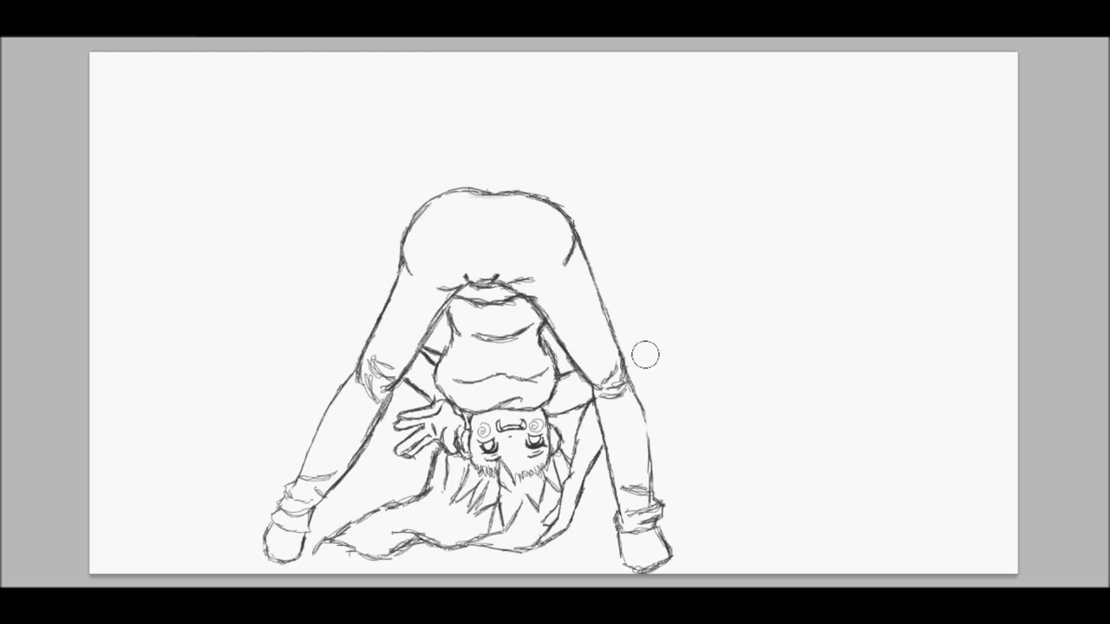
left_click_drag(635, 364, 637, 403)
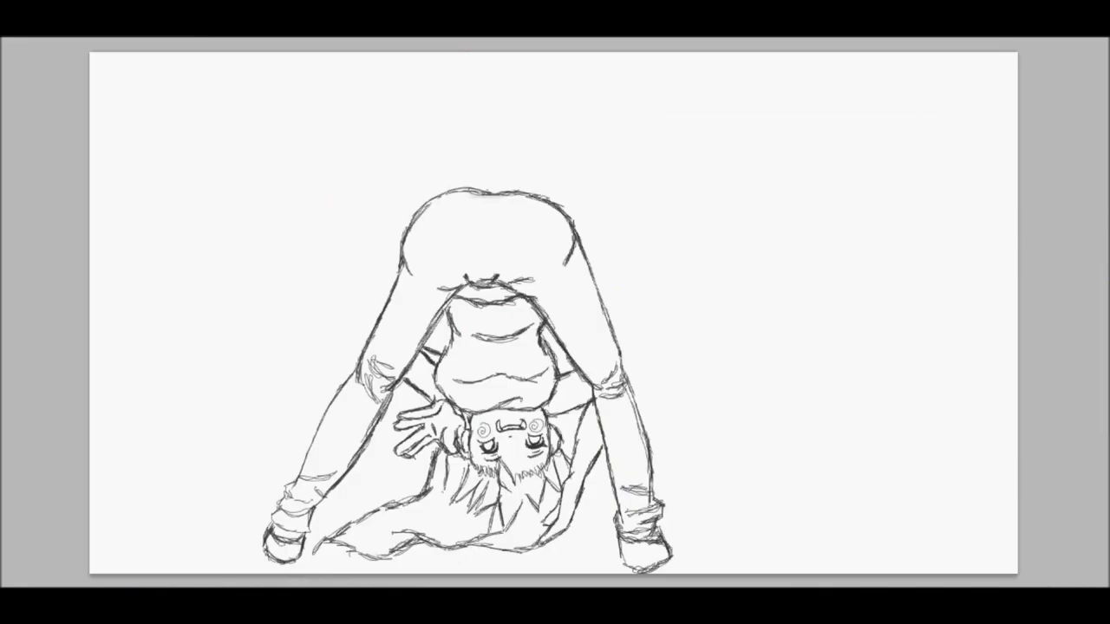
Step: Paint the trousers with a flat grey-blue base colour beneath the line art
left_click(692, 216)
left_click(695, 225)
left_click(1067, 161)
mouse_move(386, 241)
left_mouse_down()
mouse_move(381, 323)
mouse_move(286, 520)
mouse_move(480, 253)
mouse_move(583, 338)
mouse_move(631, 525)
mouse_move(627, 410)
left_mouse_up()
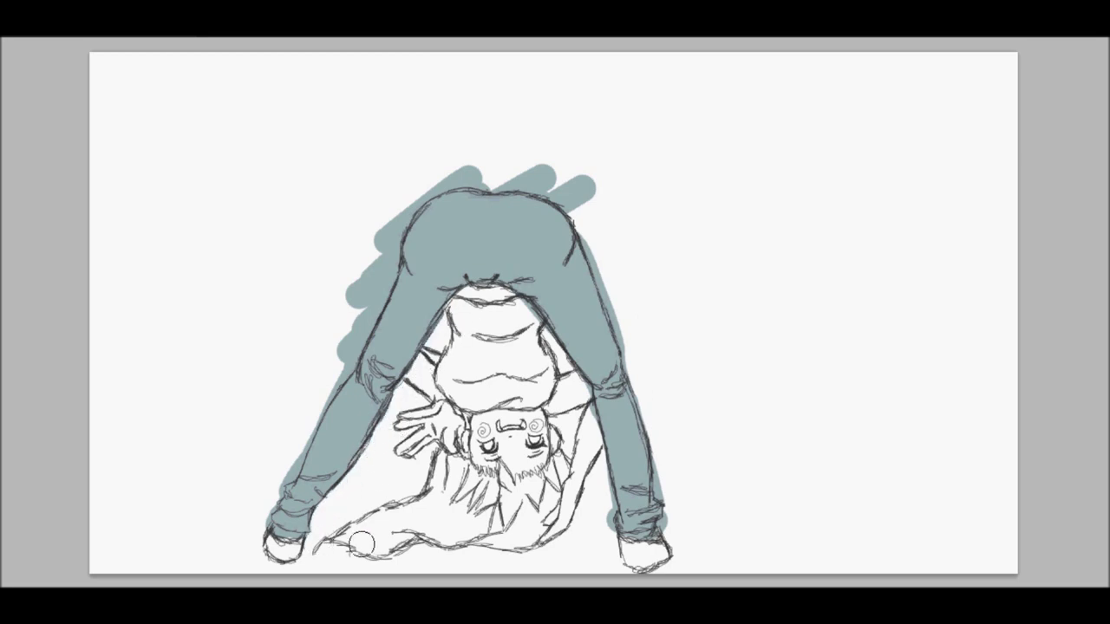
Step: Erase the grey-blue paint that spills outside the trouser outline around the hips, legs and cuffs
mouse_move(262, 490)
left_mouse_down()
mouse_move(328, 346)
mouse_move(331, 371)
mouse_move(296, 427)
mouse_move(364, 268)
mouse_move(344, 344)
mouse_move(373, 288)
mouse_move(349, 294)
mouse_move(411, 182)
mouse_move(510, 172)
mouse_move(599, 202)
mouse_move(592, 235)
mouse_move(608, 282)
mouse_move(660, 390)
mouse_move(696, 423)
mouse_move(665, 453)
mouse_move(676, 514)
left_mouse_up()
left_click_drag(515, 314, 557, 370)
left_click_drag(595, 485, 612, 521)
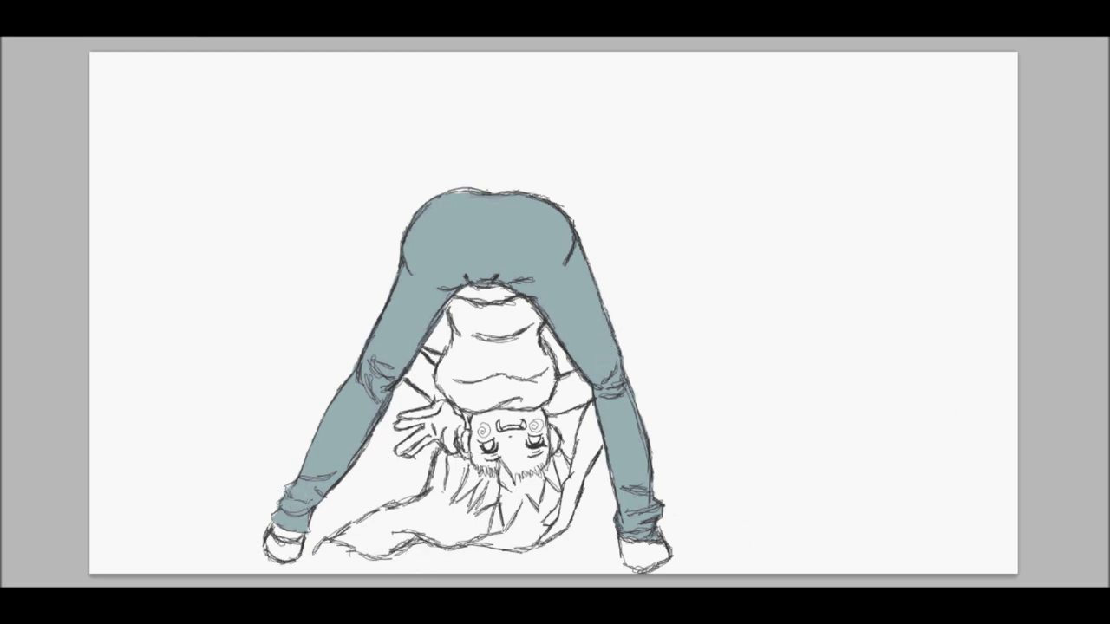
Step: Choose a dark blue foreground colour and paint the shirt with it as a flat base beneath the line art
mouse_move(187, 589)
left_click(277, 582)
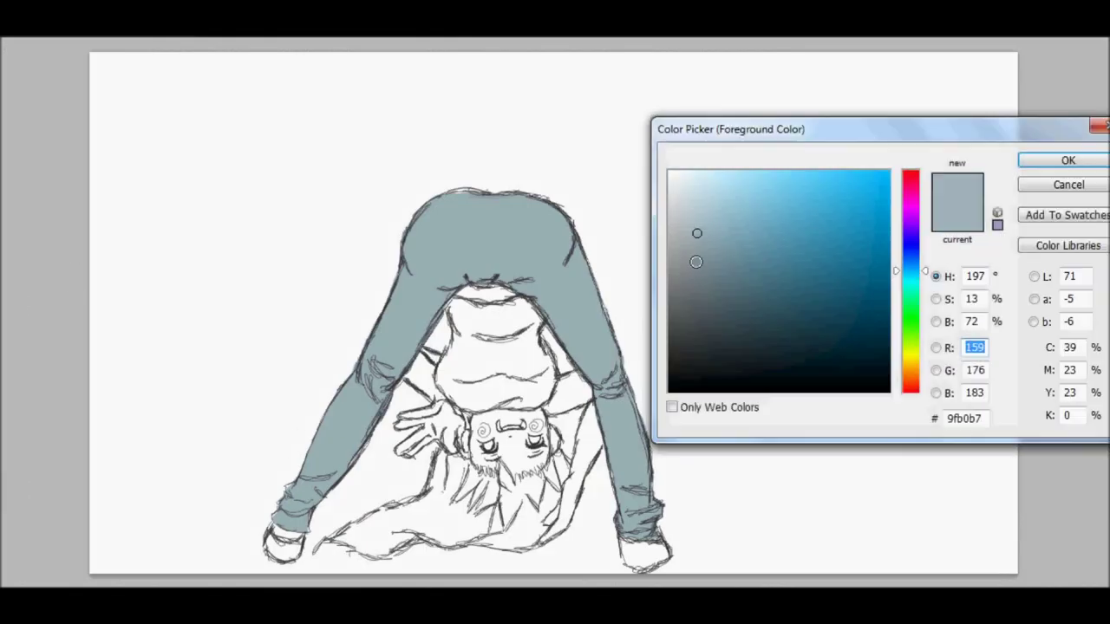
left_click_drag(696, 233, 825, 321)
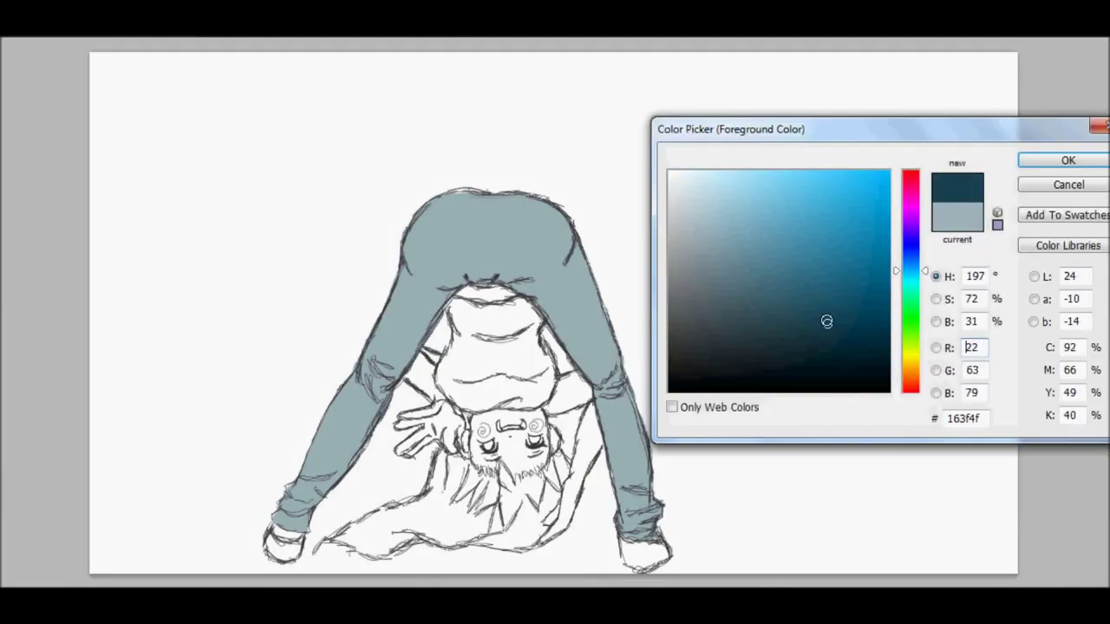
left_click(907, 274)
left_click_drag(907, 274, 907, 258)
left_click(776, 273)
left_click(1067, 160)
mouse_move(457, 312)
left_mouse_down()
mouse_move(522, 308)
mouse_move(524, 331)
mouse_move(470, 330)
mouse_move(444, 379)
mouse_move(541, 396)
mouse_move(520, 373)
left_mouse_up()
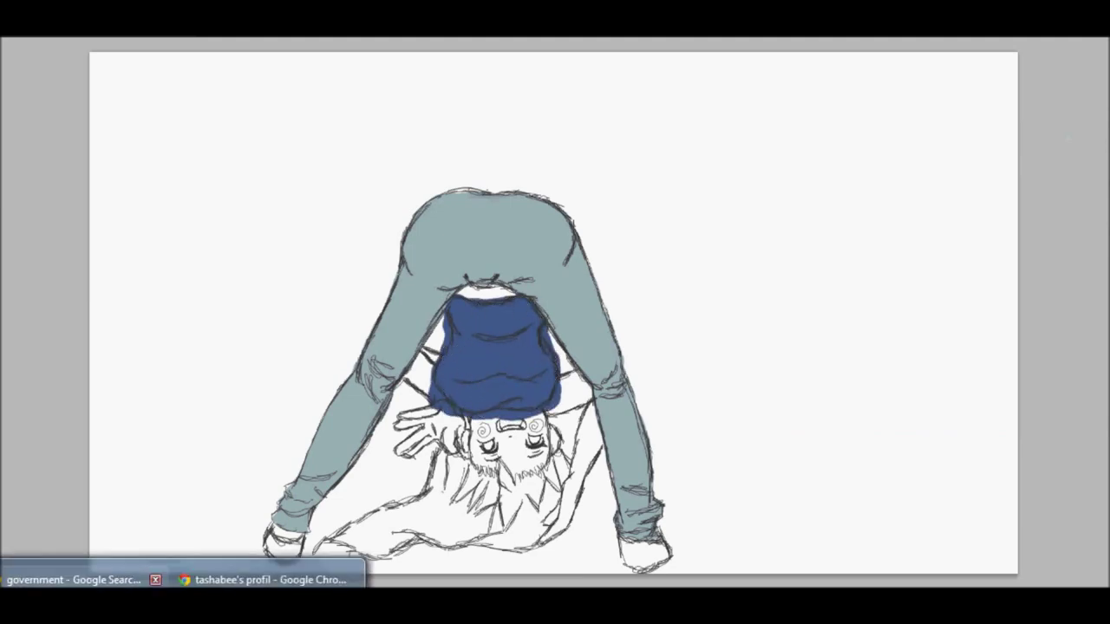
Step: Sample the trousers' grey-blue and fill the white waistband strip between the trousers and the shirt
left_click(261, 573)
left_click(121, 576)
left_click(44, 534)
left_click(489, 248)
left_click(1067, 160)
mouse_move(458, 282)
left_mouse_down()
mouse_move(479, 293)
mouse_move(520, 285)
left_mouse_up()
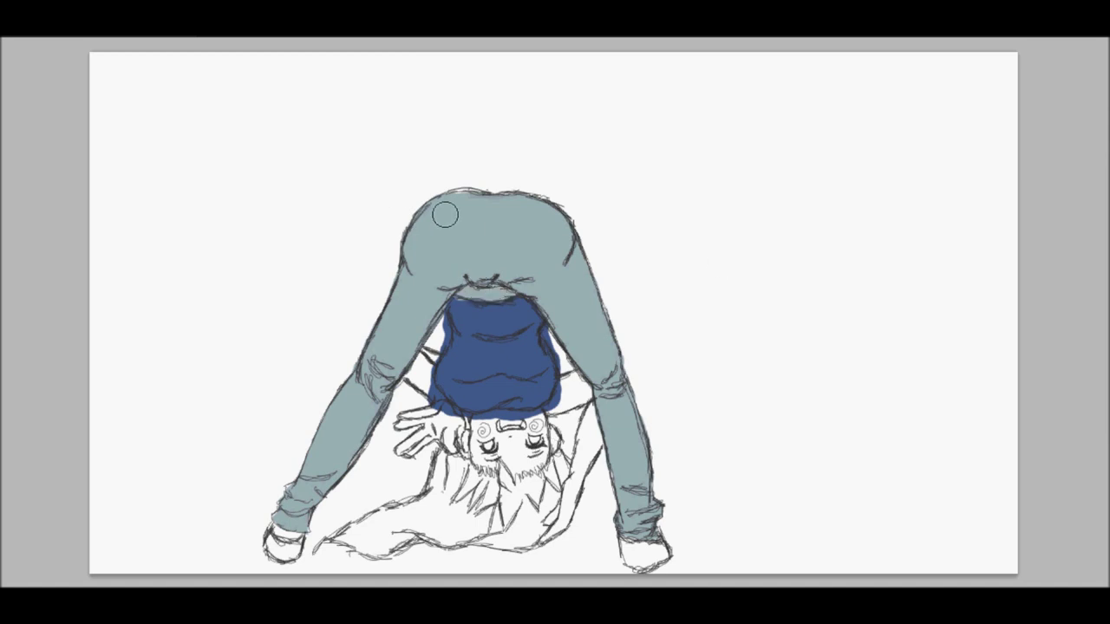
Step: Clean the spilled paint from the shirt's edges and fill both sleeves with the same dark blue
left_click(44, 534)
left_click(498, 356)
left_click(1079, 159)
left_click_drag(458, 308, 477, 321)
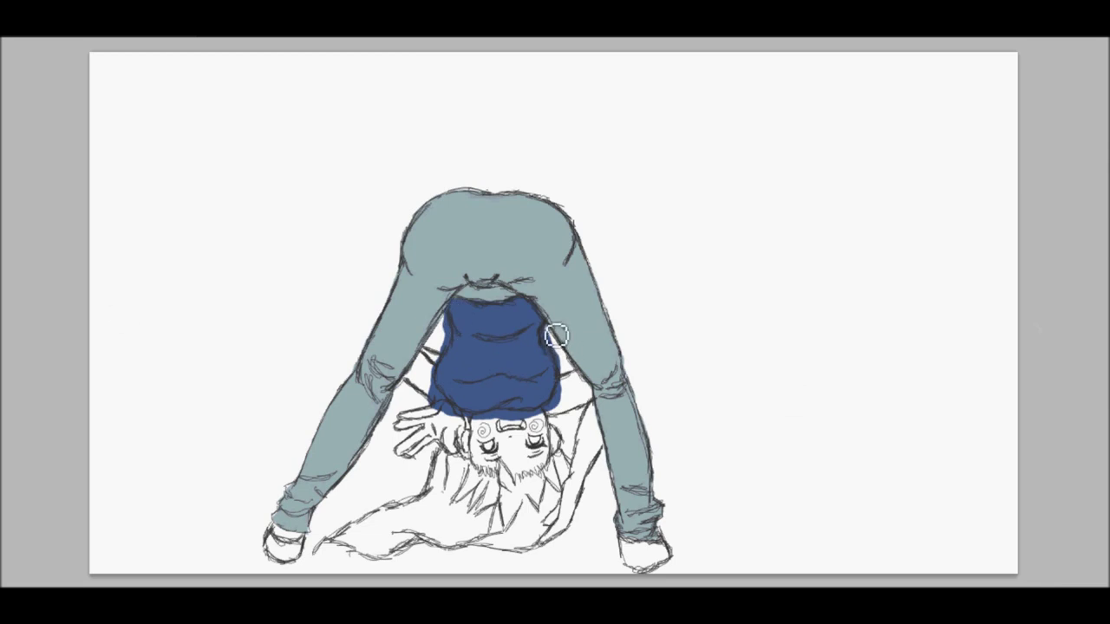
mouse_move(448, 306)
left_mouse_down()
mouse_move(456, 373)
mouse_move(440, 416)
mouse_move(439, 366)
mouse_move(457, 413)
mouse_move(447, 414)
mouse_move(482, 427)
mouse_move(554, 418)
mouse_move(583, 380)
left_mouse_up()
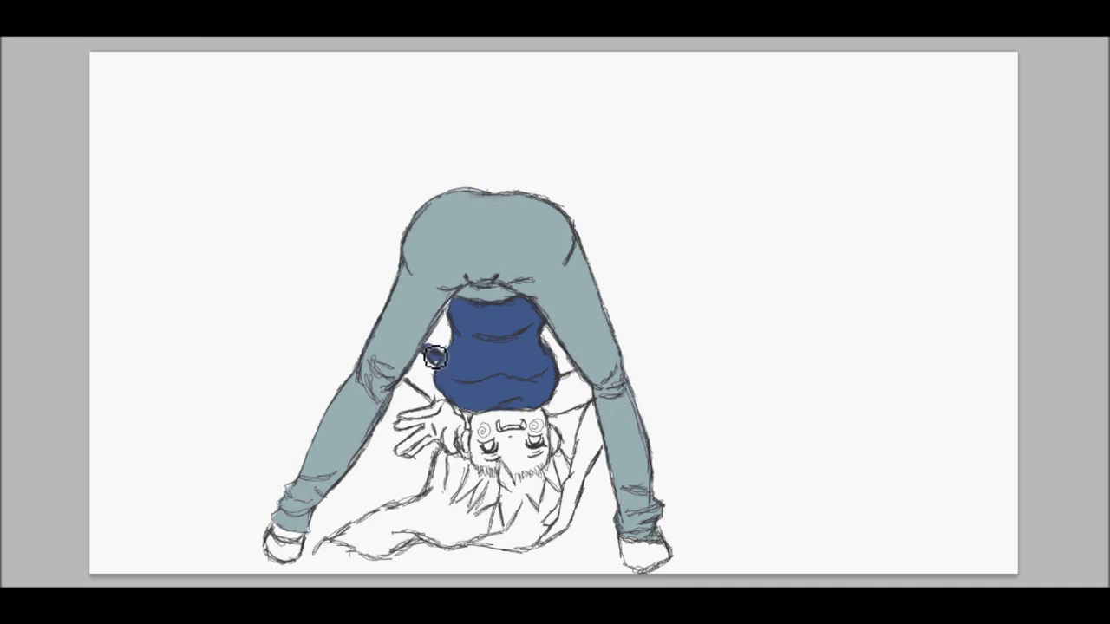
mouse_move(435, 358)
left_mouse_down()
mouse_move(586, 387)
mouse_move(555, 416)
mouse_move(599, 395)
mouse_move(568, 403)
left_mouse_up()
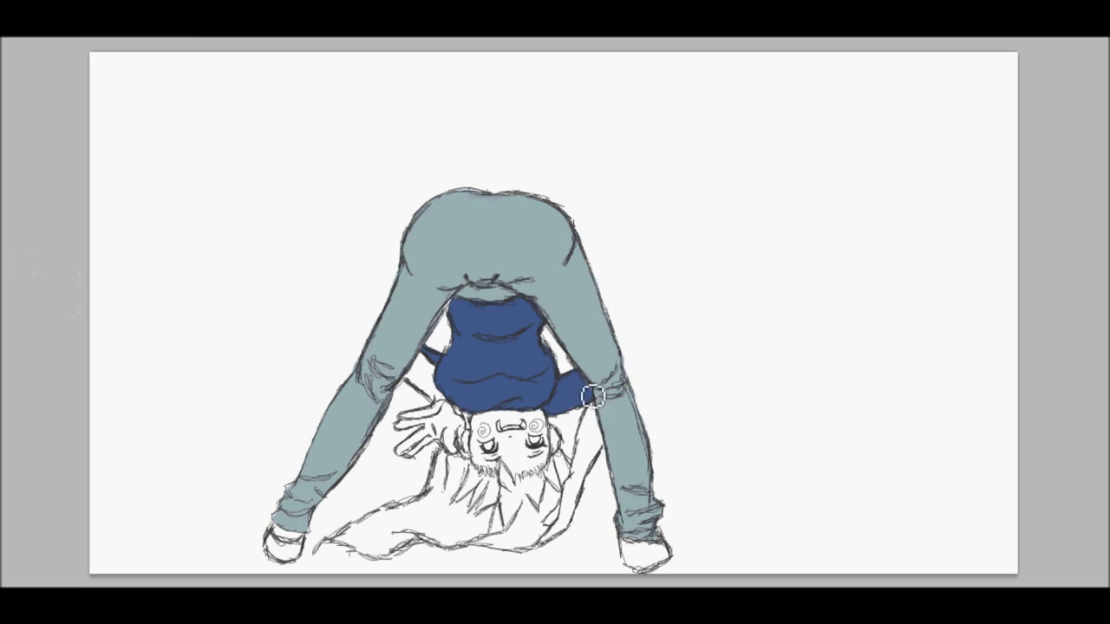
left_click(29, 435)
left_click(763, 293)
left_click(1067, 160)
mouse_move(457, 349)
left_mouse_down()
mouse_move(537, 376)
mouse_move(504, 357)
mouse_move(466, 361)
mouse_move(542, 351)
left_mouse_up()
key("ctrl+z")
key("ctrl+z")
Step: Shade the folds of the shirt and sleeves with a darker blue and blend the shadows softly
left_click(30, 436)
left_click(520, 347)
left_click(798, 292)
left_click(1068, 160)
mouse_move(512, 367)
left_mouse_down()
mouse_move(460, 367)
mouse_move(451, 379)
mouse_move(521, 397)
left_mouse_up()
key("ctrl+z")
mouse_move(465, 369)
left_mouse_down()
mouse_move(545, 362)
mouse_move(550, 378)
mouse_move(529, 364)
mouse_move(491, 377)
mouse_move(532, 391)
mouse_move(543, 381)
mouse_move(458, 367)
mouse_move(498, 367)
mouse_move(469, 346)
mouse_move(548, 344)
mouse_move(556, 350)
mouse_move(497, 357)
mouse_move(459, 347)
mouse_move(456, 365)
mouse_move(564, 381)
left_mouse_up()
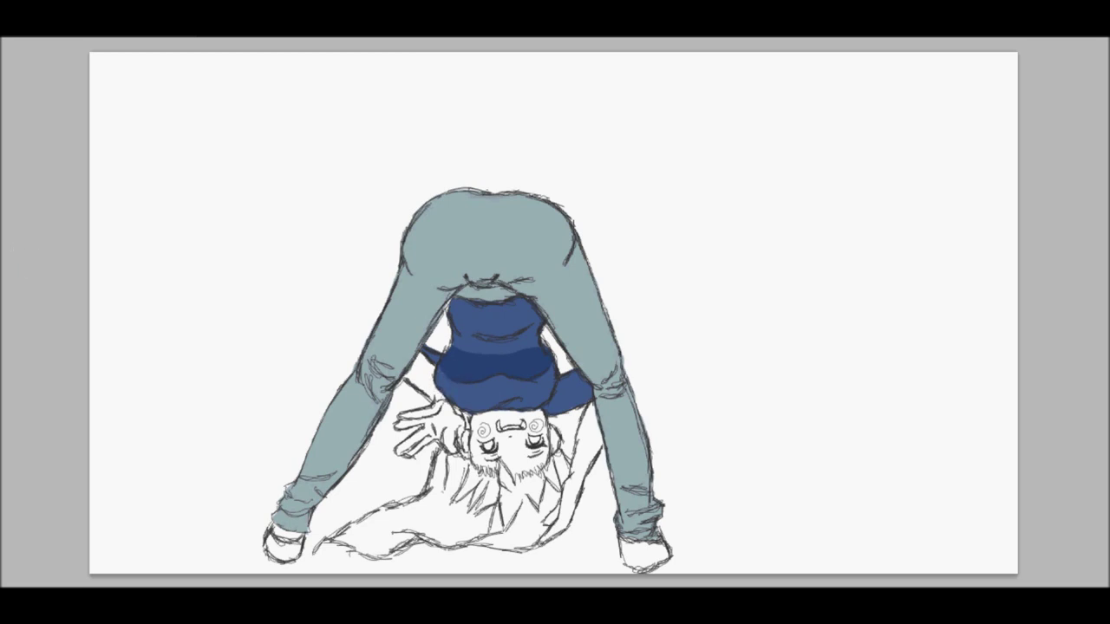
mouse_move(452, 347)
left_mouse_down()
mouse_move(505, 352)
mouse_move(551, 342)
mouse_move(474, 329)
mouse_move(455, 314)
mouse_move(538, 321)
mouse_move(462, 319)
mouse_move(472, 337)
mouse_move(474, 323)
mouse_move(519, 321)
mouse_move(467, 410)
mouse_move(569, 414)
mouse_move(568, 391)
mouse_move(561, 407)
mouse_move(583, 385)
mouse_move(596, 396)
mouse_move(448, 366)
mouse_move(403, 335)
mouse_move(535, 372)
mouse_move(479, 358)
mouse_move(524, 357)
mouse_move(480, 330)
mouse_move(530, 321)
mouse_move(570, 404)
left_mouse_up()
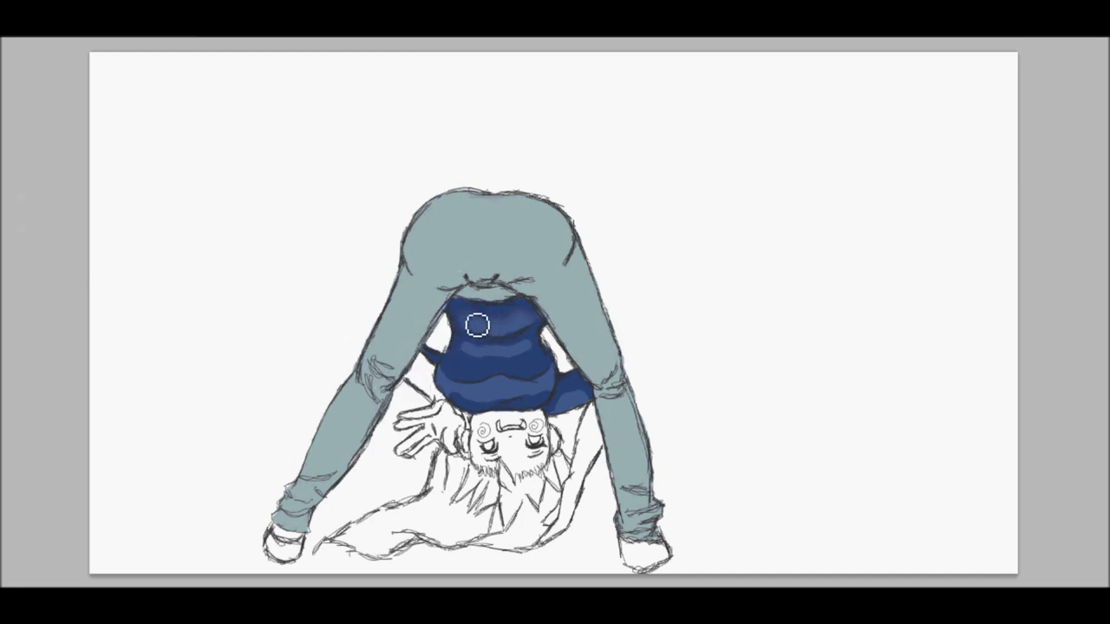
mouse_move(522, 356)
left_mouse_down()
mouse_move(464, 353)
mouse_move(487, 364)
left_mouse_up()
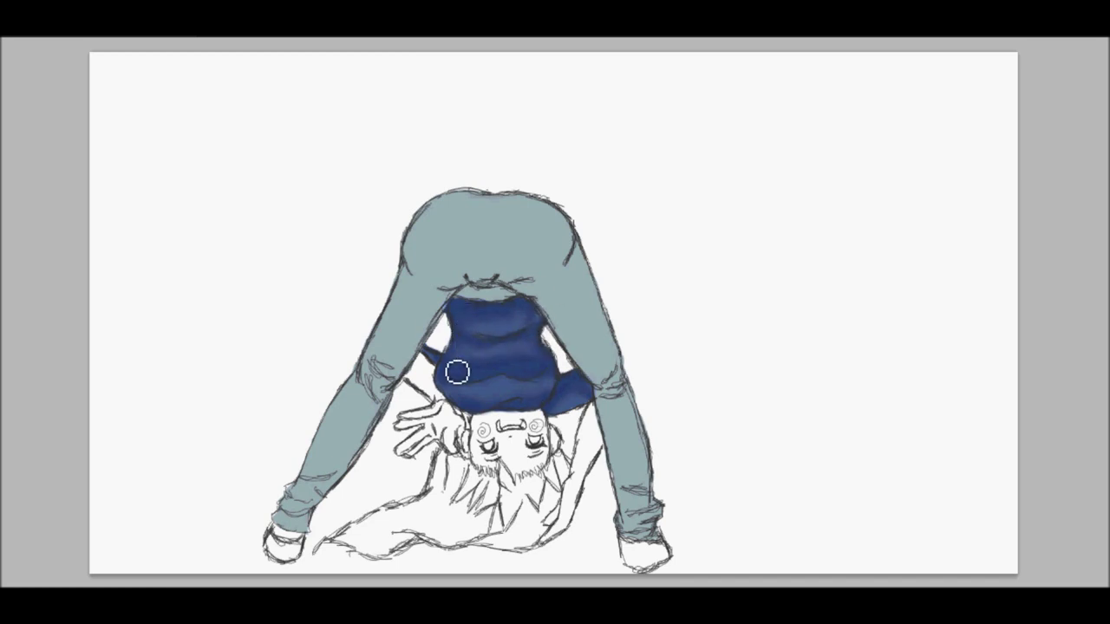
Step: Paint darker grey-blue shadows around the edges and centre of the trouser seat
left_click(26, 347)
left_click(581, 304)
left_click(723, 271)
left_click(1050, 170)
mouse_move(489, 286)
left_mouse_down()
mouse_move(510, 206)
mouse_move(473, 200)
mouse_move(505, 204)
mouse_move(489, 218)
mouse_move(478, 203)
mouse_move(477, 269)
mouse_move(436, 255)
mouse_move(417, 278)
mouse_move(455, 297)
mouse_move(454, 217)
mouse_move(475, 203)
mouse_move(432, 220)
mouse_move(420, 270)
mouse_move(464, 286)
mouse_move(562, 267)
mouse_move(529, 208)
mouse_move(570, 250)
mouse_move(580, 282)
mouse_move(546, 302)
mouse_move(586, 261)
left_mouse_up()
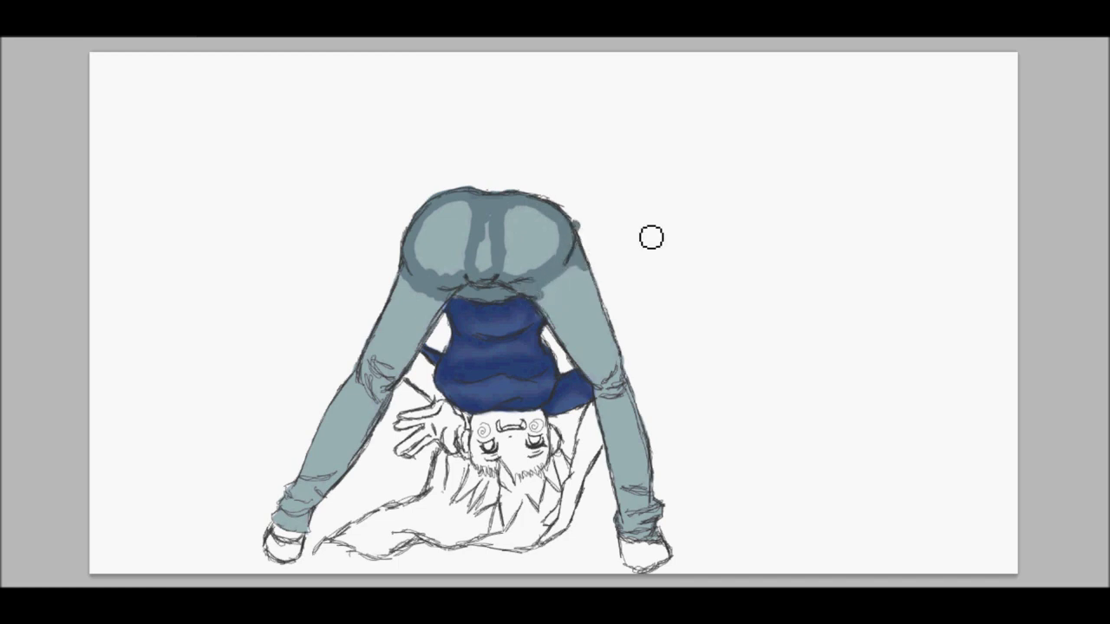
Step: Add the darker grey-blue shadows along both trouser legs, knees and cuffs, and widen the seat's centre shadow
mouse_move(405, 401)
left_mouse_down()
mouse_move(384, 359)
mouse_move(410, 353)
mouse_move(367, 391)
mouse_move(388, 405)
left_mouse_up()
left_click_drag(607, 364, 623, 418)
mouse_move(319, 473)
left_mouse_down()
mouse_move(290, 518)
mouse_move(300, 524)
left_mouse_up()
mouse_move(615, 494)
left_mouse_down()
mouse_move(645, 501)
mouse_move(640, 529)
left_mouse_up()
mouse_move(406, 296)
left_mouse_down()
mouse_move(416, 308)
mouse_move(397, 334)
left_mouse_up()
left_click_drag(343, 406, 314, 459)
left_click_drag(378, 422, 429, 334)
mouse_move(555, 347)
left_mouse_down()
mouse_move(587, 272)
mouse_move(625, 468)
mouse_move(611, 442)
left_mouse_up()
left_click_drag(514, 208, 511, 259)
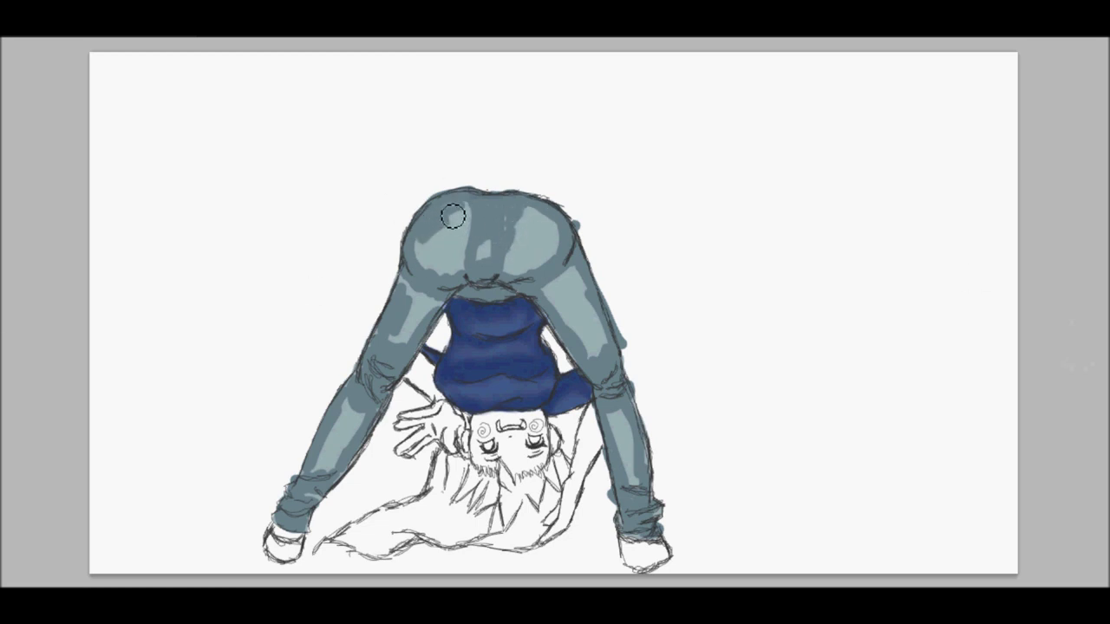
Step: Blend the shadows and lighter areas of the trousers smoothly across the seat and thighs
mouse_move(425, 258)
left_mouse_down()
mouse_move(463, 274)
mouse_move(468, 218)
mouse_move(490, 247)
mouse_move(528, 222)
mouse_move(497, 249)
mouse_move(517, 273)
mouse_move(529, 220)
left_mouse_up()
mouse_move(443, 233)
left_mouse_down()
mouse_move(488, 270)
mouse_move(528, 222)
mouse_move(479, 236)
left_mouse_up()
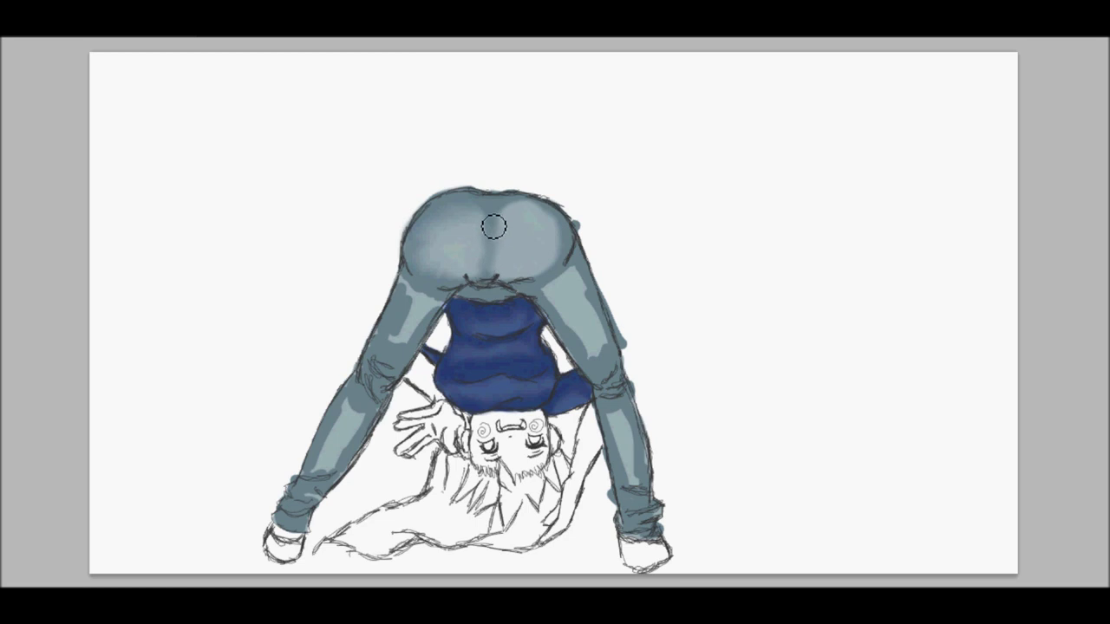
left_click_drag(548, 226, 524, 207)
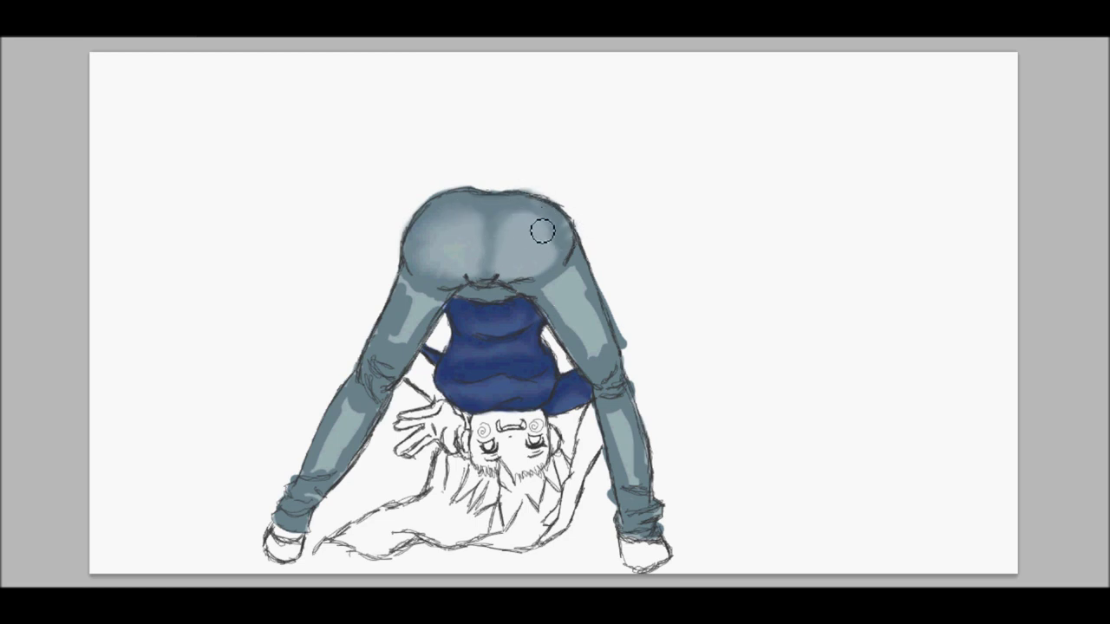
mouse_move(573, 279)
left_mouse_down()
mouse_move(607, 331)
mouse_move(575, 324)
mouse_move(611, 348)
mouse_move(572, 305)
mouse_move(594, 343)
left_mouse_up()
mouse_move(407, 286)
left_mouse_down()
mouse_move(416, 335)
mouse_move(387, 350)
mouse_move(395, 368)
mouse_move(428, 324)
left_mouse_up()
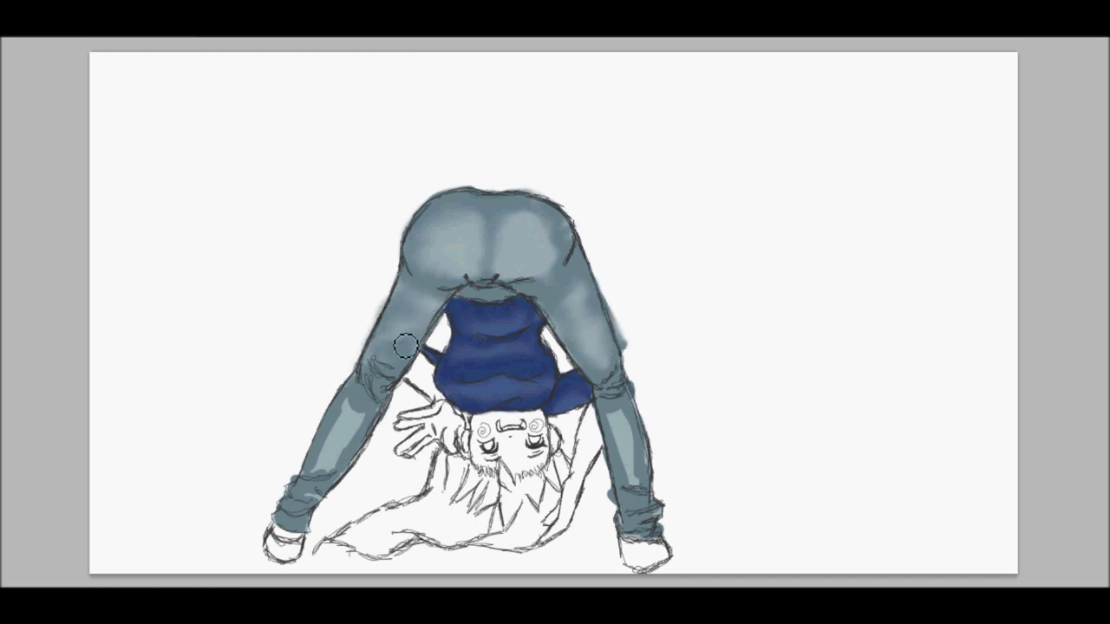
mouse_move(490, 224)
left_mouse_down()
mouse_move(460, 218)
mouse_move(551, 223)
mouse_move(480, 274)
mouse_move(530, 278)
mouse_move(479, 264)
mouse_move(511, 232)
mouse_move(463, 242)
mouse_move(482, 271)
mouse_move(542, 219)
mouse_move(497, 231)
mouse_move(439, 220)
mouse_move(475, 232)
left_mouse_up()
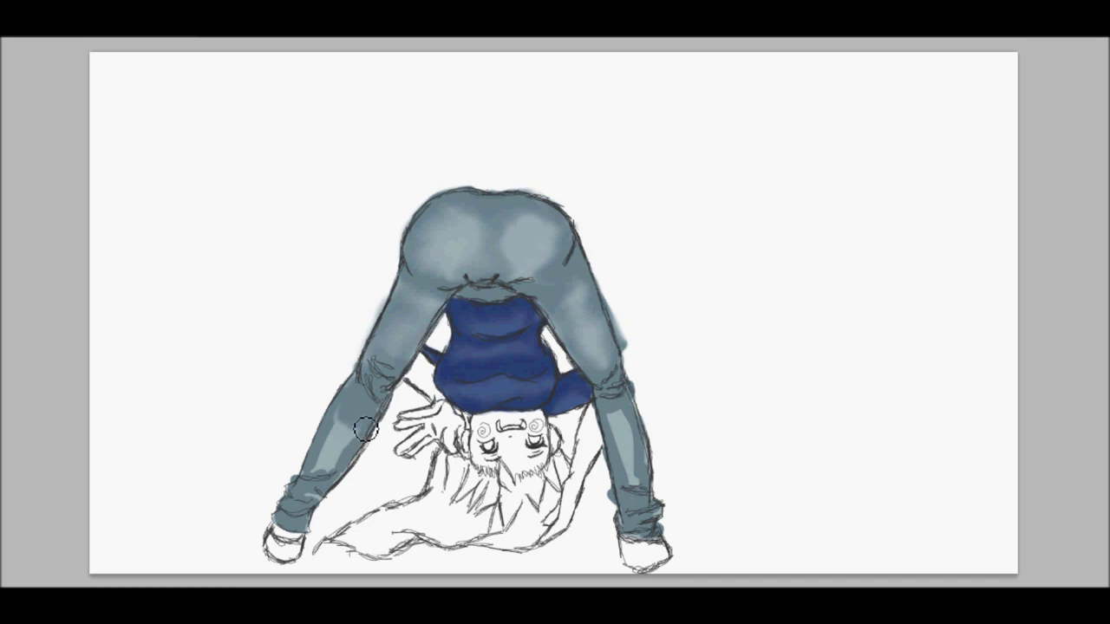
Step: Blend the shading on the lower legs and erase stray paint outside the trouser outline
mouse_move(604, 428)
left_mouse_down()
mouse_move(640, 443)
mouse_move(654, 520)
left_mouse_up()
mouse_move(334, 420)
left_mouse_down()
mouse_move(327, 453)
mouse_move(280, 517)
left_mouse_up()
left_click_drag(342, 440, 388, 411)
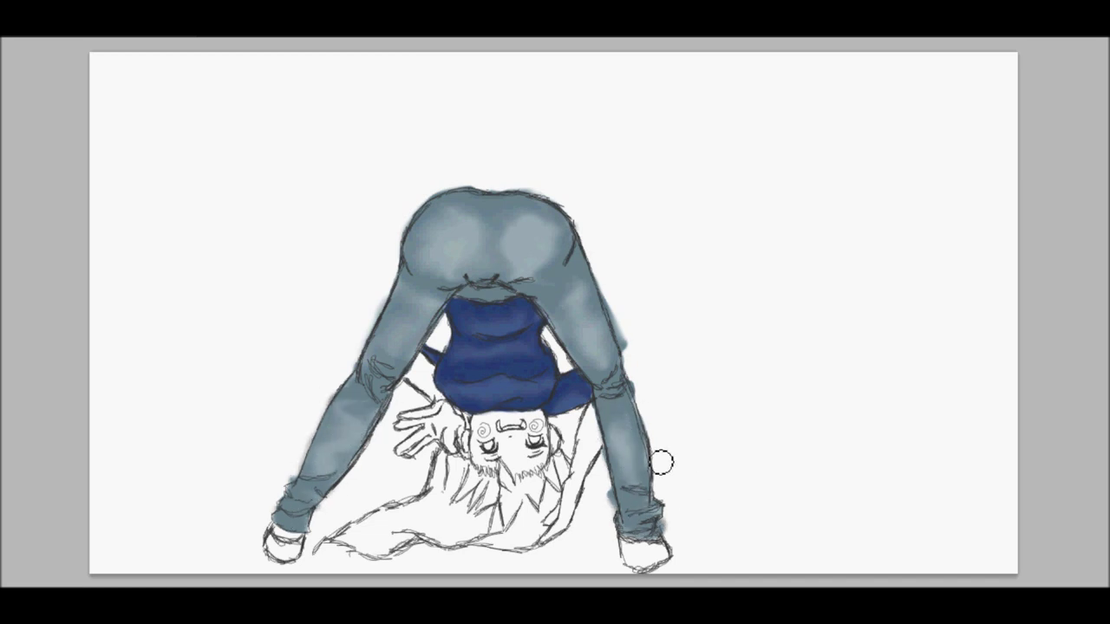
mouse_move(619, 303)
left_mouse_down()
mouse_move(639, 389)
mouse_move(593, 414)
mouse_move(620, 516)
left_mouse_up()
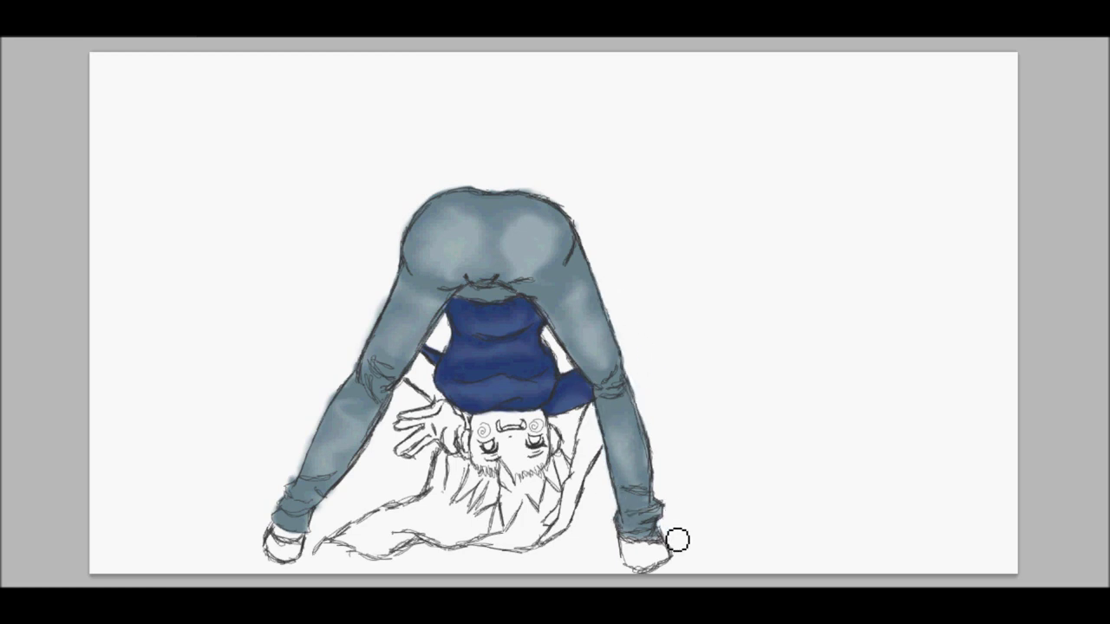
mouse_move(461, 182)
left_mouse_down()
mouse_move(405, 244)
mouse_move(302, 478)
left_mouse_up()
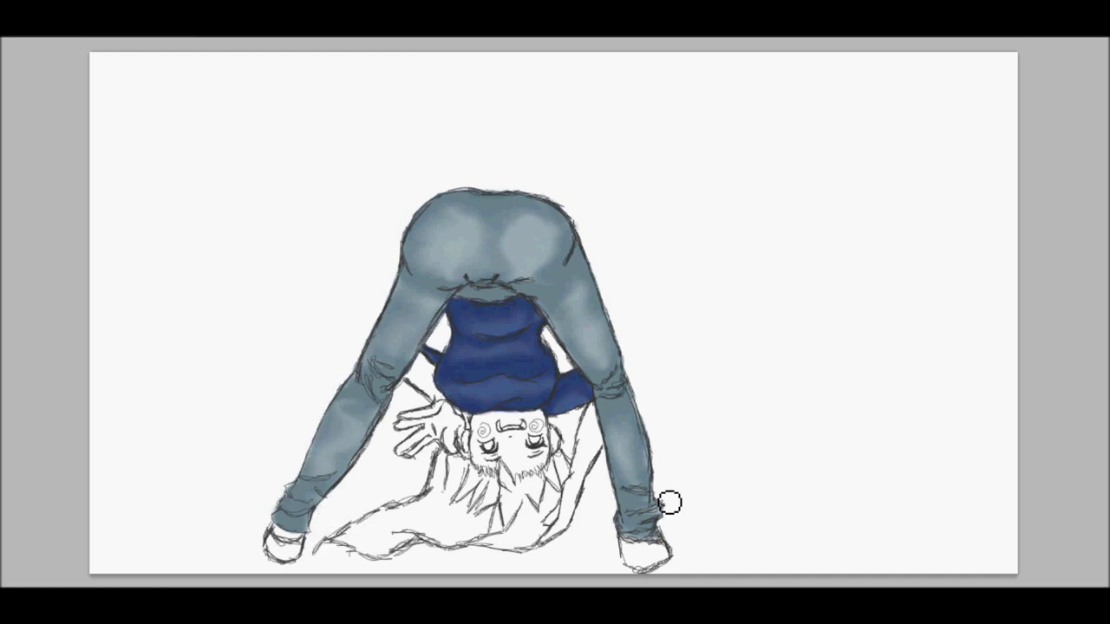
Step: Choose a bright blue foreground colour and paint the hair with it as a flat base
left_click(42, 409)
left_click(503, 381)
left_click(915, 274)
left_click(907, 264)
left_click_drag(755, 179, 845, 171)
left_click(1063, 161)
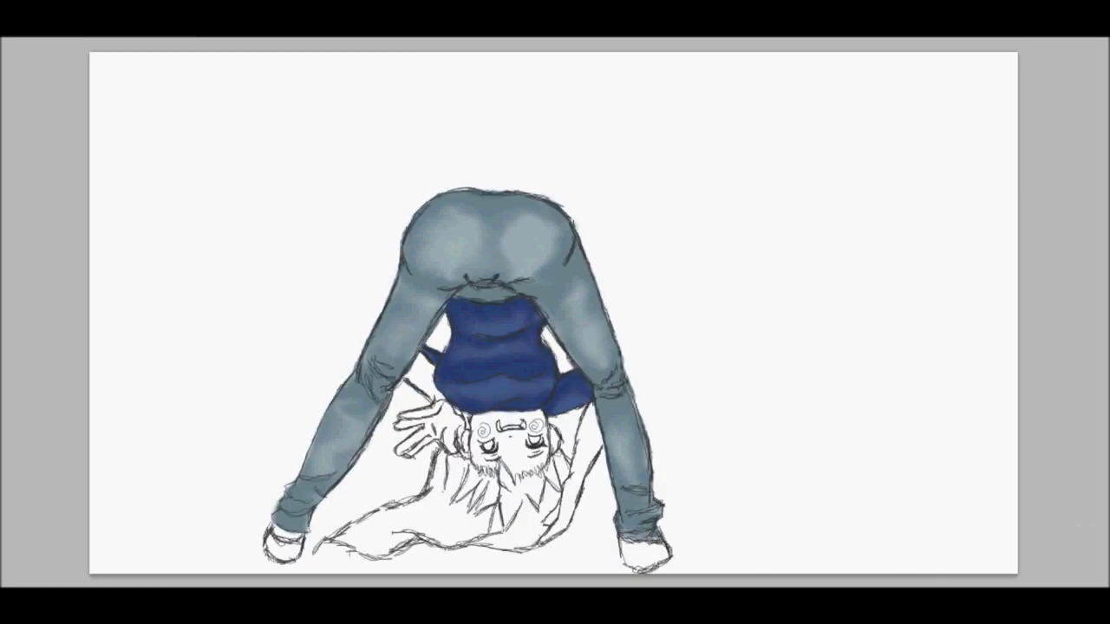
mouse_move(441, 451)
left_mouse_down()
mouse_move(463, 521)
mouse_move(491, 486)
mouse_move(463, 447)
left_mouse_up()
left_click(5, 519)
left_click(1030, 163)
mouse_move(540, 487)
left_mouse_down()
mouse_move(457, 461)
mouse_move(508, 518)
mouse_move(565, 454)
mouse_move(542, 545)
mouse_move(332, 551)
mouse_move(349, 546)
mouse_move(372, 565)
mouse_move(493, 531)
left_mouse_up()
left_click(1065, 559)
left_click(1065, 559)
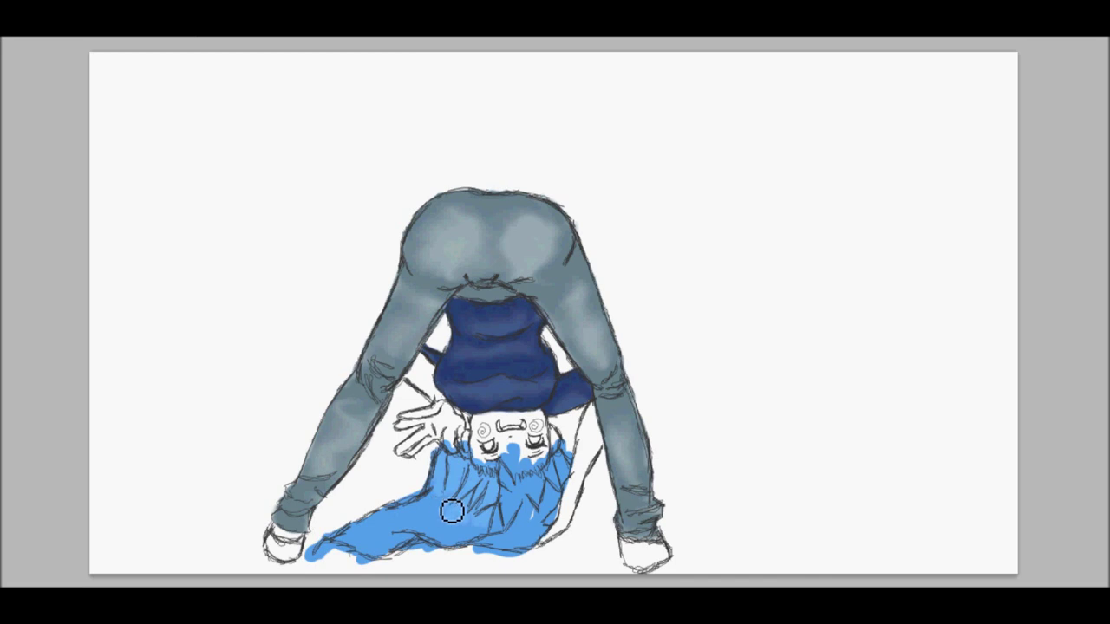
Step: Erase the blue hair paint that spills onto the face and beyond the hair outline
mouse_move(451, 446)
left_mouse_down()
mouse_move(499, 473)
mouse_move(511, 458)
mouse_move(529, 476)
mouse_move(520, 483)
mouse_move(577, 447)
left_mouse_up()
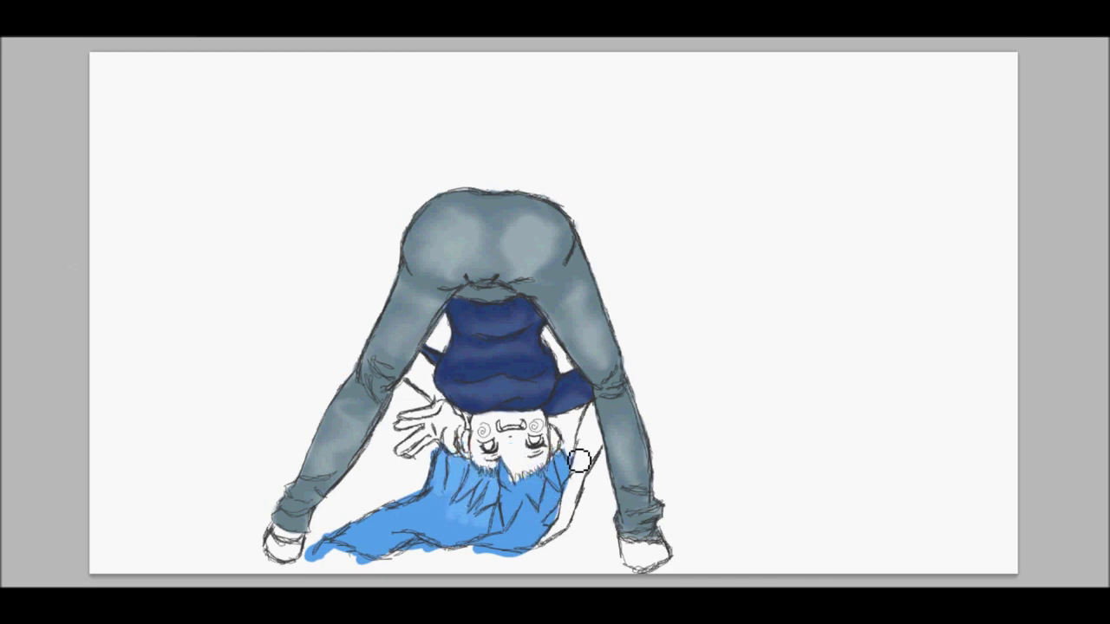
mouse_move(435, 466)
left_mouse_down()
mouse_move(404, 503)
mouse_move(318, 549)
left_mouse_up()
mouse_move(400, 514)
left_mouse_down()
mouse_move(350, 525)
mouse_move(355, 567)
mouse_move(543, 575)
mouse_move(568, 524)
left_mouse_up()
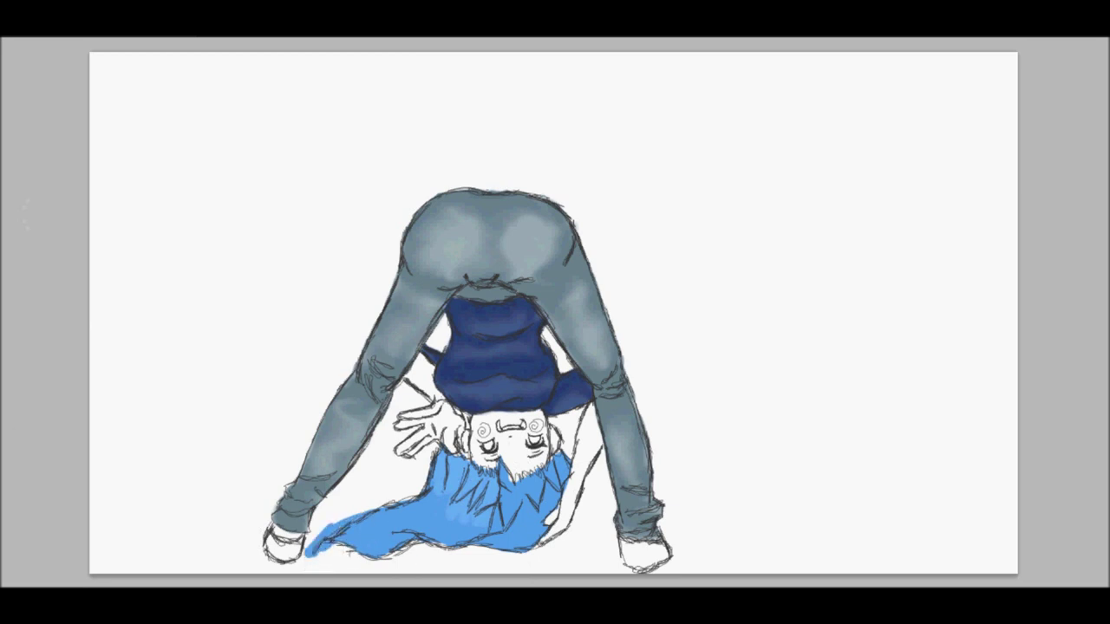
left_click_drag(364, 512, 318, 575)
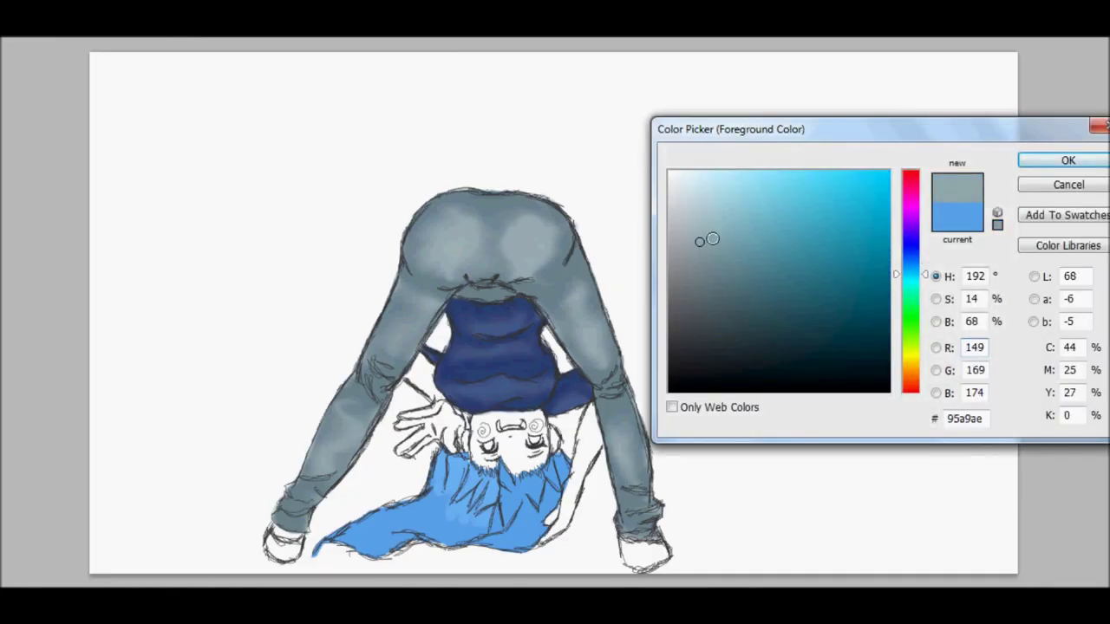
Step: Choose a light blue foreground colour and paint both shoes with it
left_click(737, 217)
left_click(739, 206)
left_click(909, 266)
left_click(1067, 160)
left_click_drag(274, 552, 288, 555)
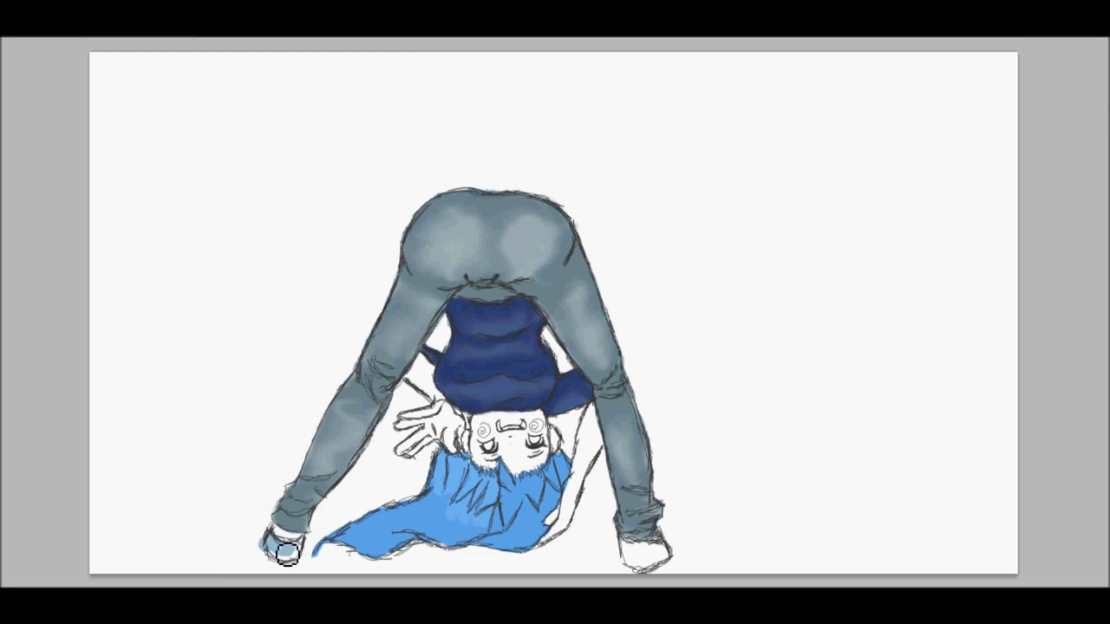
mouse_move(633, 555)
left_mouse_down()
mouse_move(662, 555)
mouse_move(639, 569)
left_mouse_up()
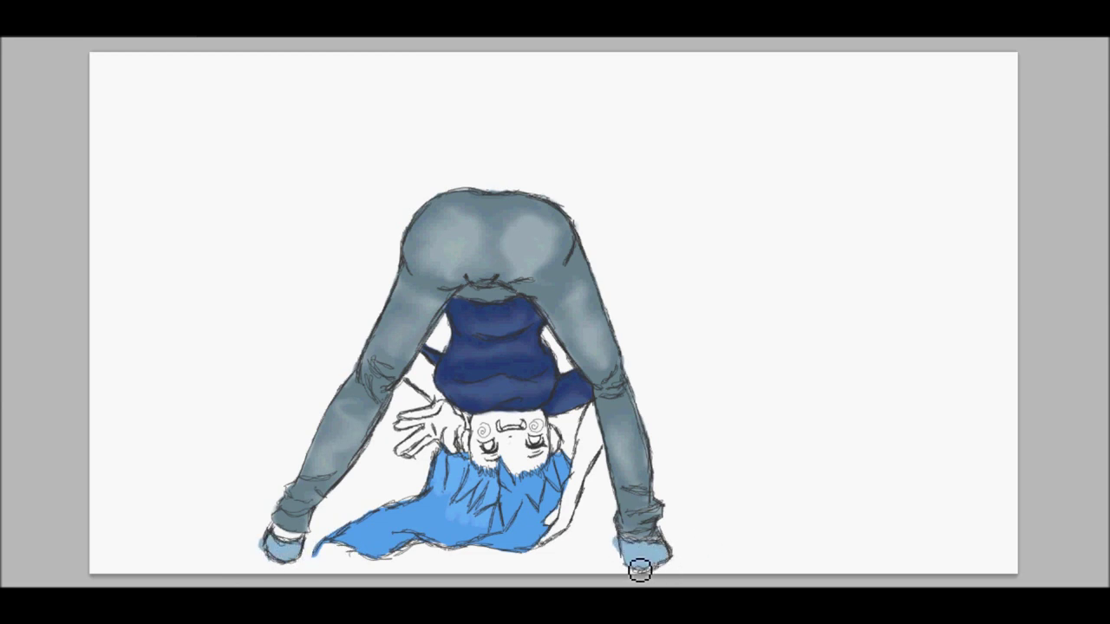
Step: Shade the hair with a darker blue sampled from its base, leaving lighter highlights between the strands
left_click(21, 480)
left_click(425, 523)
left_click(798, 218)
left_click(1044, 162)
mouse_move(445, 460)
left_mouse_down()
mouse_move(432, 516)
mouse_move(368, 552)
mouse_move(393, 555)
mouse_move(379, 547)
mouse_move(430, 535)
left_mouse_up()
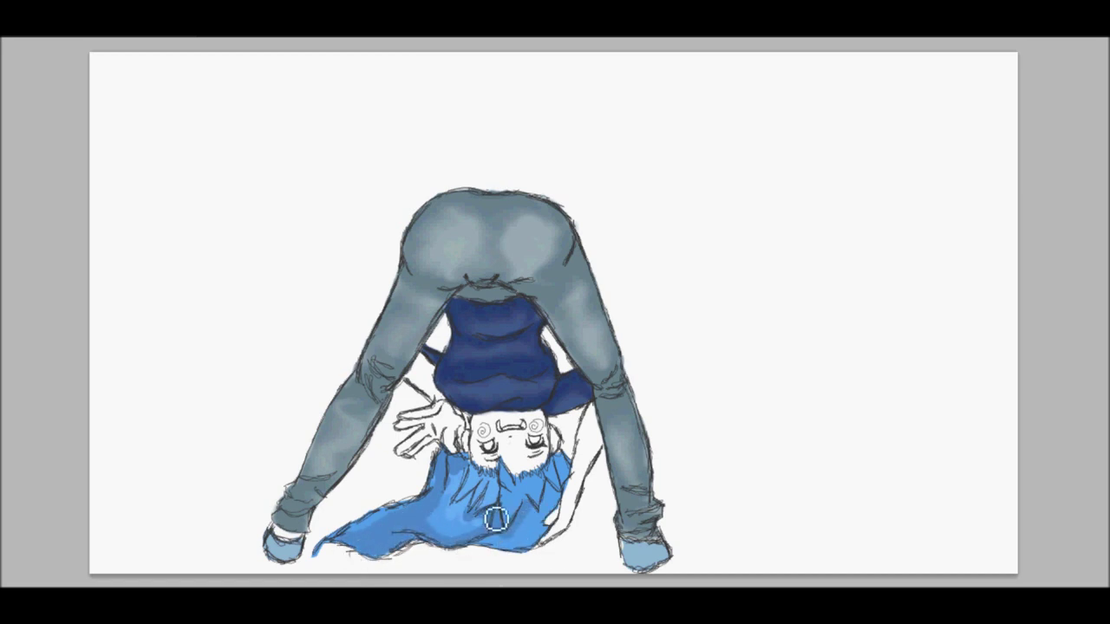
mouse_move(468, 515)
left_mouse_down()
mouse_move(468, 481)
mouse_move(470, 505)
mouse_move(480, 478)
mouse_move(477, 495)
mouse_move(531, 512)
mouse_move(508, 480)
mouse_move(523, 494)
mouse_move(572, 478)
mouse_move(550, 519)
mouse_move(559, 561)
mouse_move(548, 536)
mouse_move(499, 553)
mouse_move(559, 511)
left_mouse_up()
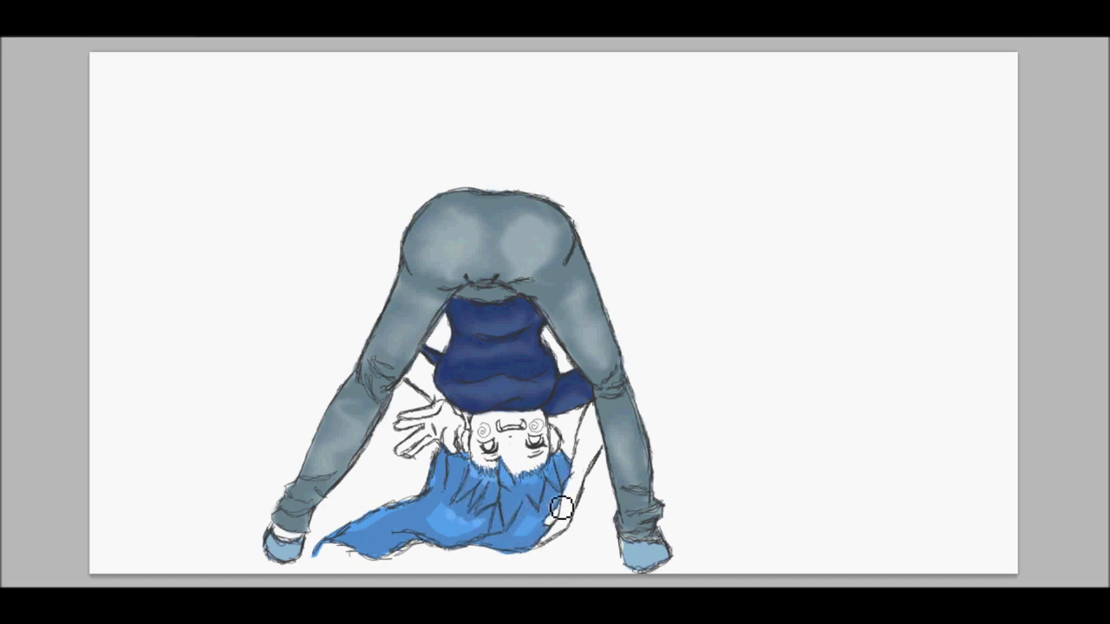